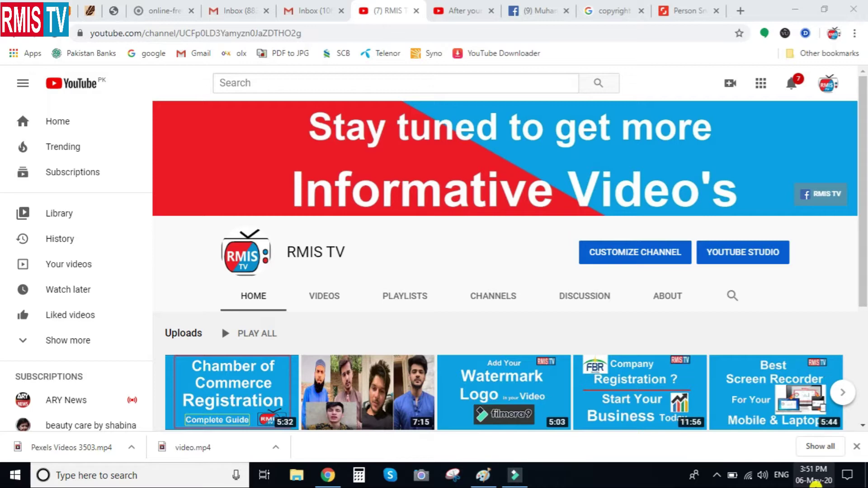
# - Show the desktop and switch to the Wondershare Filmora9 window
pyautogui.click(865, 475)
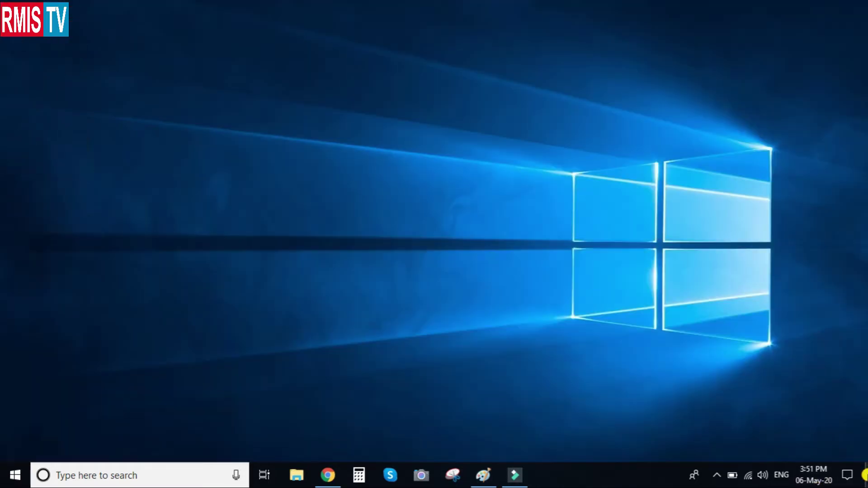
pyautogui.rightClick(393, 211)
pyautogui.moveTo(457, 232)
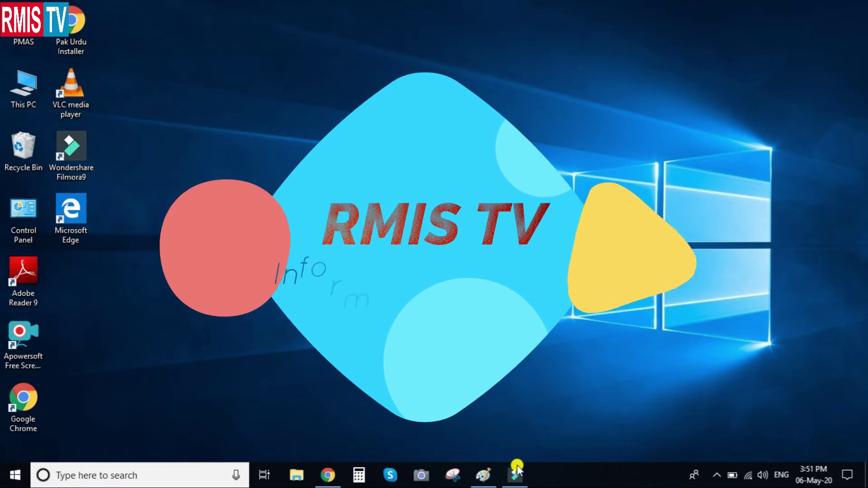
pyautogui.moveTo(518, 475)
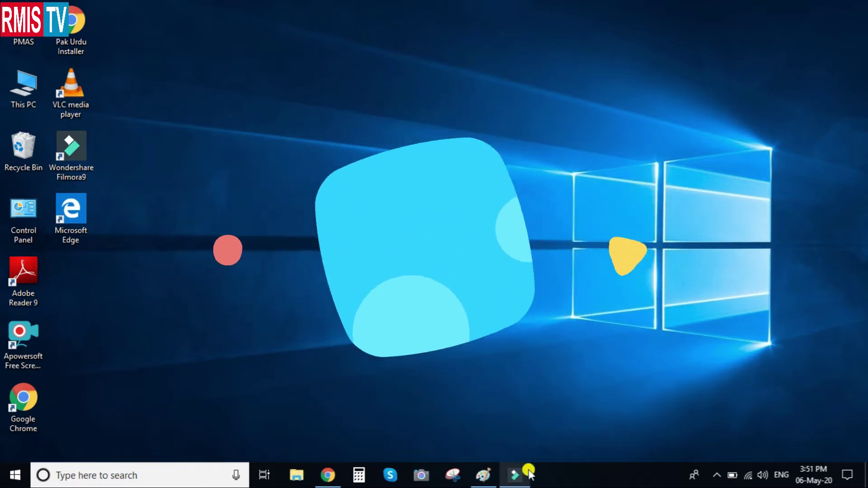
pyautogui.click(516, 477)
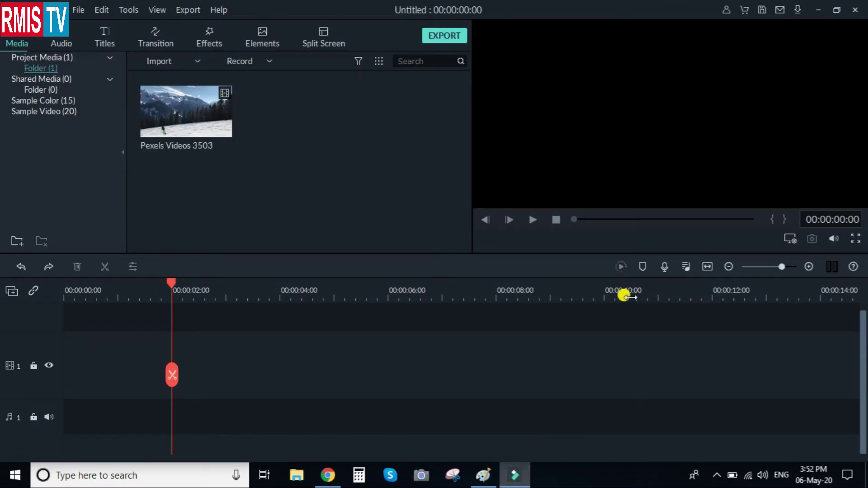
# - Add the Pexels Videos 3503 clip to the timeline, matching the project settings to the media at 1920 x 1080 30fps
pyautogui.click(195, 58)
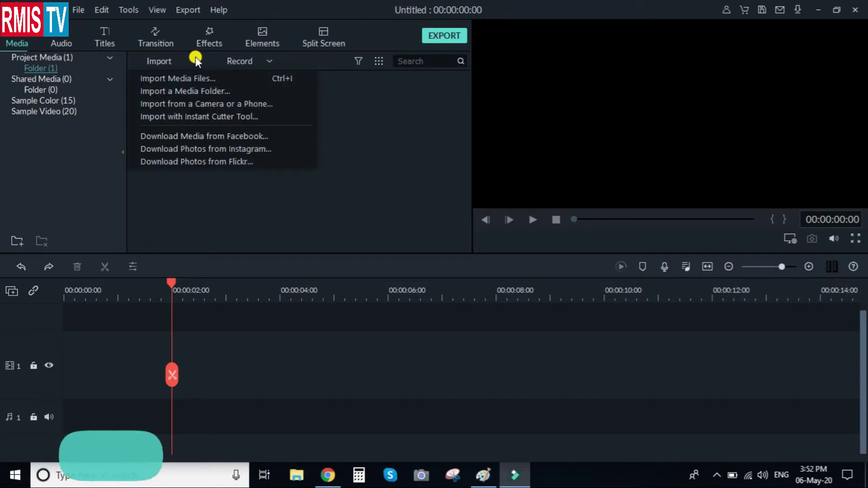
pyautogui.click(396, 166)
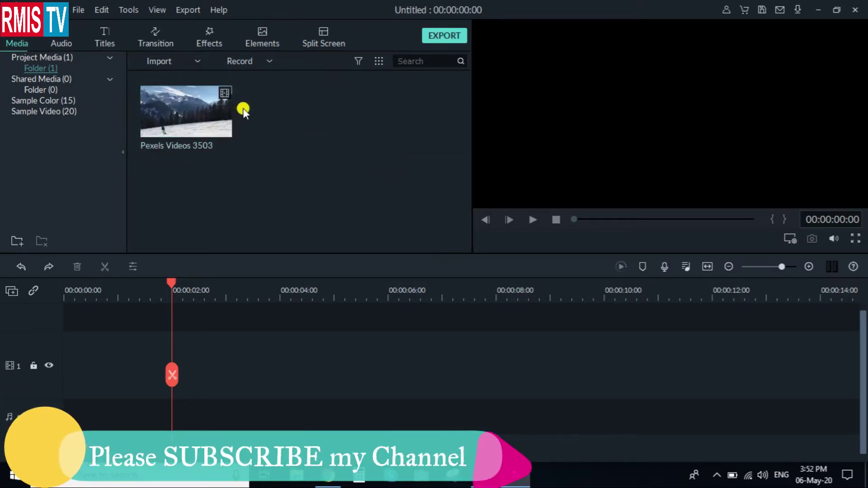
pyautogui.click(184, 113)
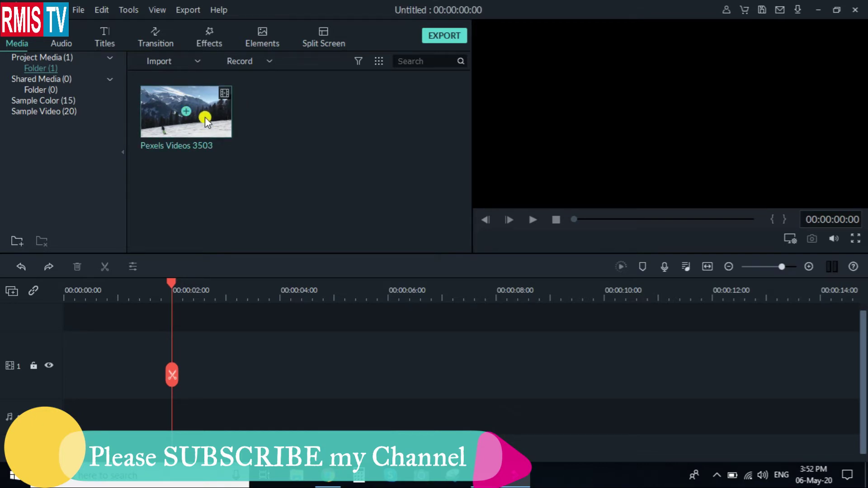
pyautogui.click(186, 110)
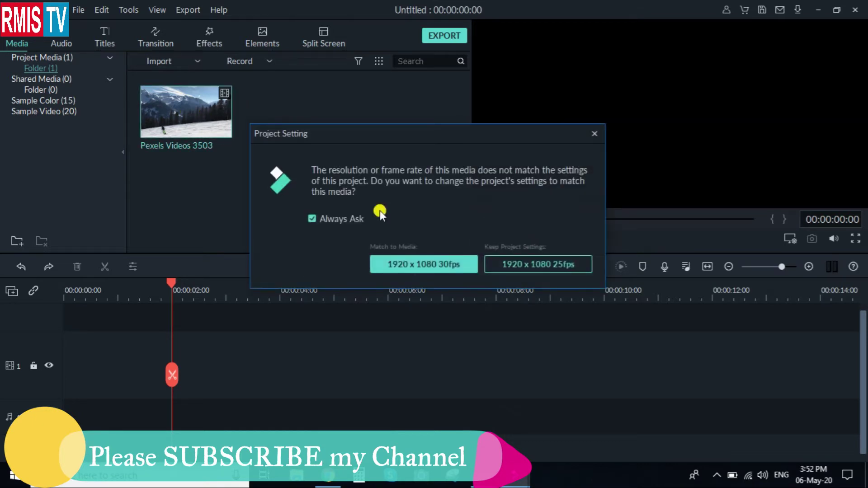
pyautogui.click(426, 267)
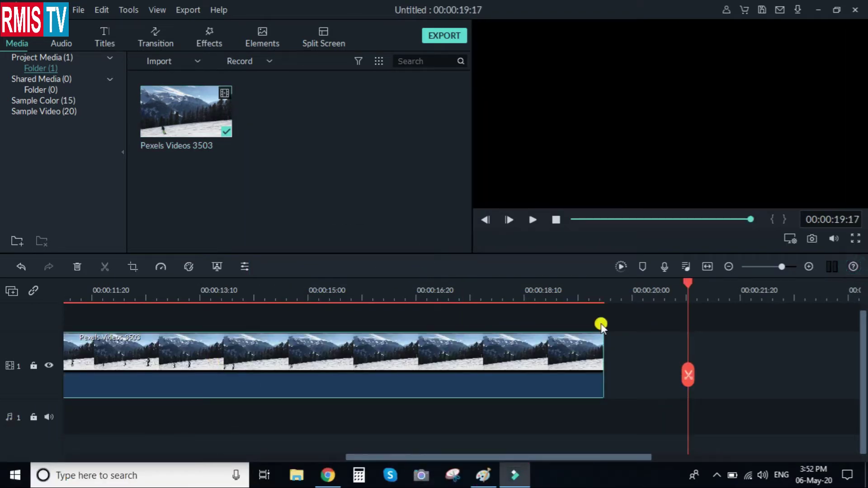
# - Add three empty video tracks above the track holding the Pexels Videos 3503 clip
pyautogui.click(770, 267)
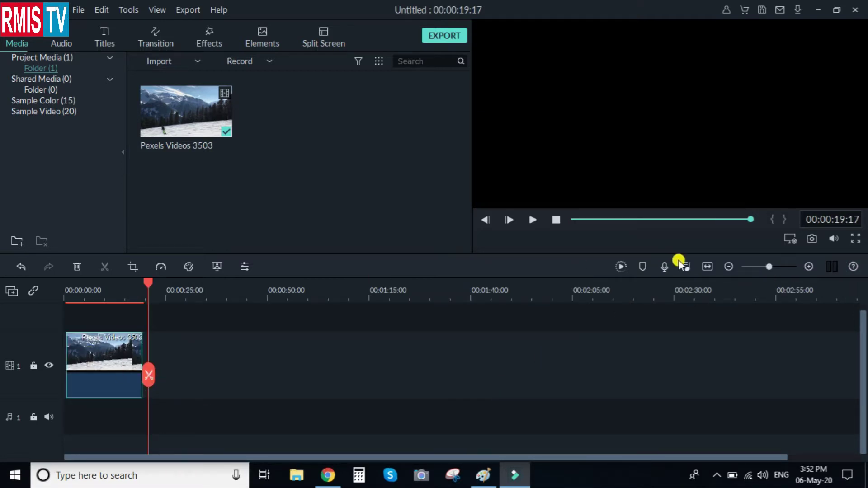
pyautogui.moveTo(773, 267); pyautogui.dragTo(774, 268)
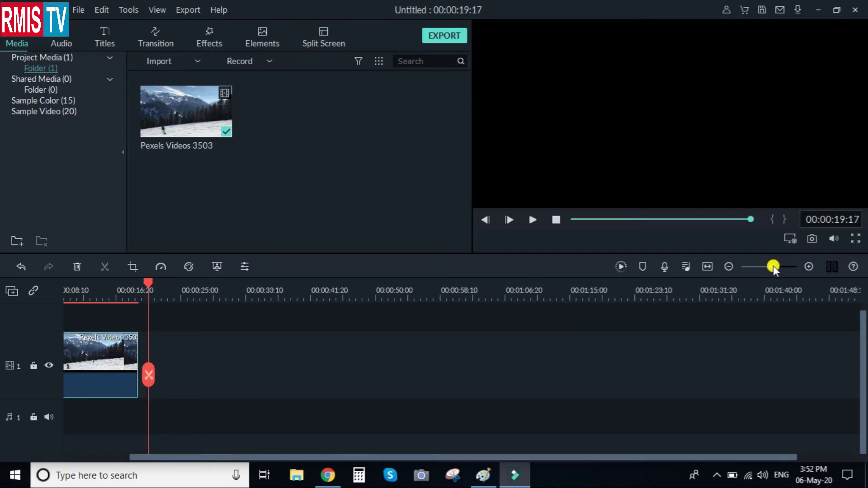
pyautogui.moveTo(233, 458); pyautogui.dragTo(67, 460)
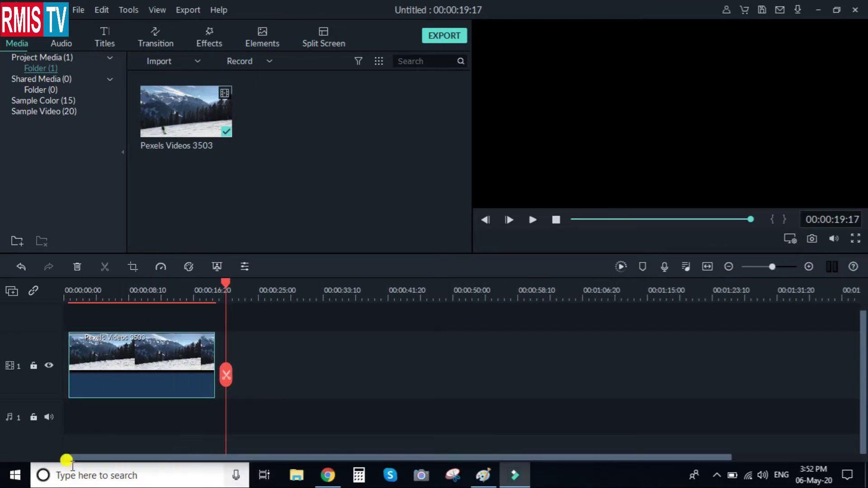
pyautogui.click(22, 307)
pyautogui.click(13, 291)
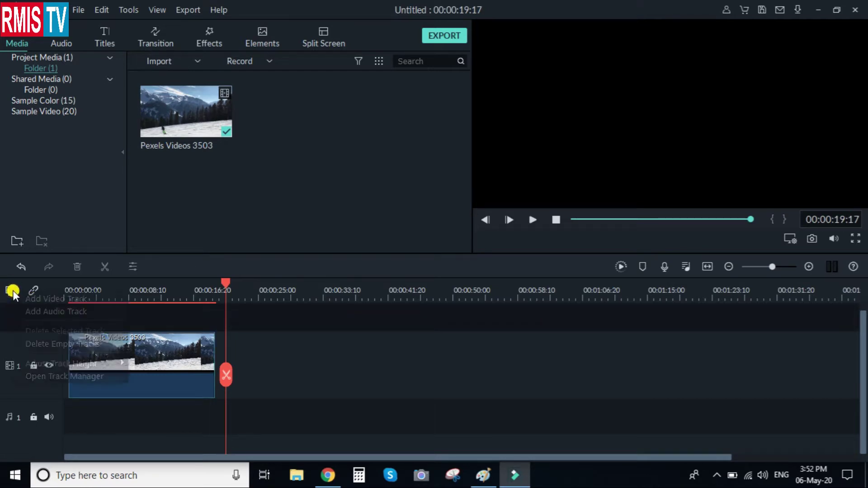
pyautogui.click(20, 294)
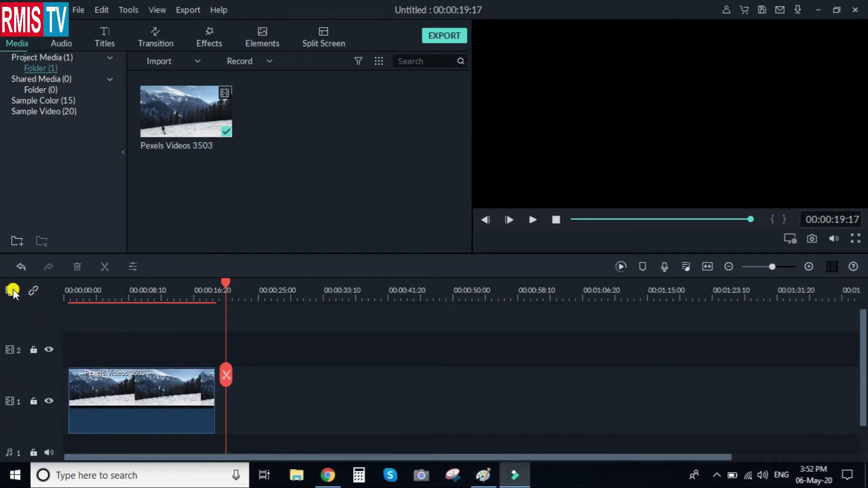
pyautogui.click(13, 289)
pyautogui.click(25, 299)
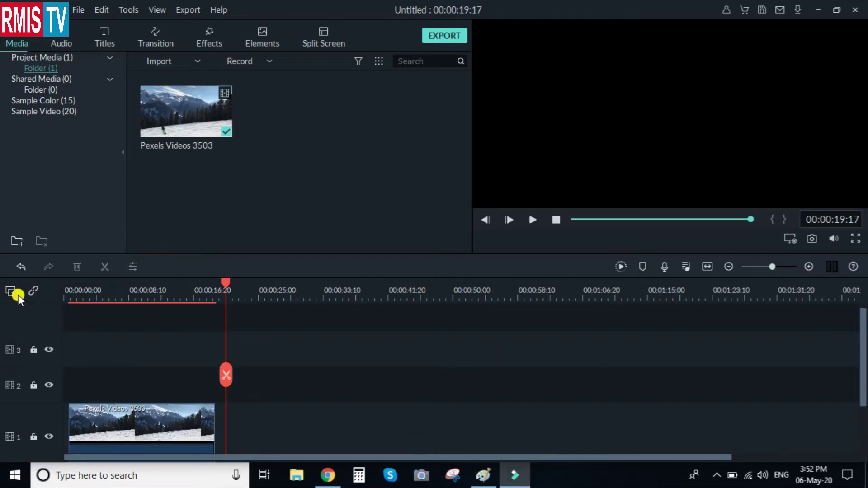
pyautogui.click(13, 291)
pyautogui.click(24, 300)
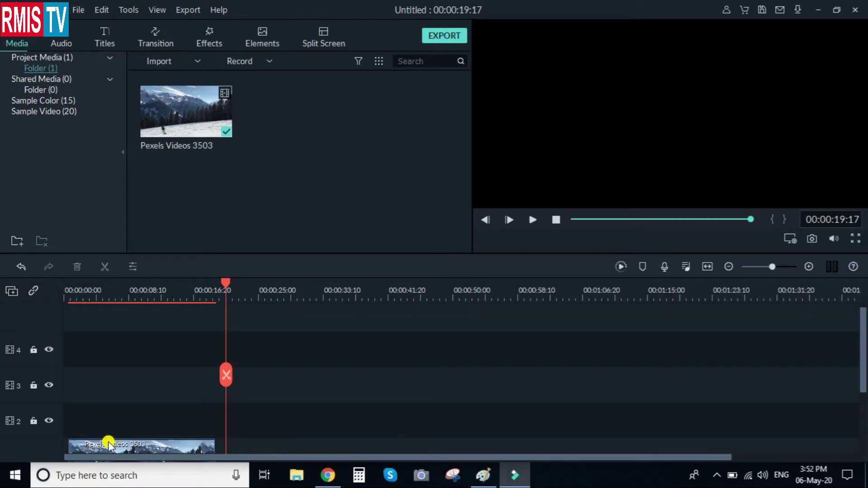
# - Move the clip on video track 1 to the very start of the timeline and preview its first seconds
pyautogui.moveTo(108, 442); pyautogui.dragTo(94, 446)
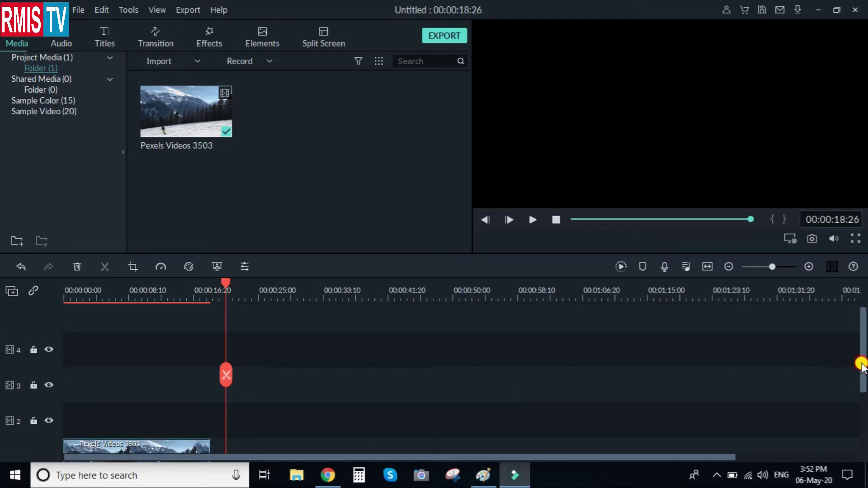
pyautogui.moveTo(861, 364); pyautogui.dragTo(862, 400)
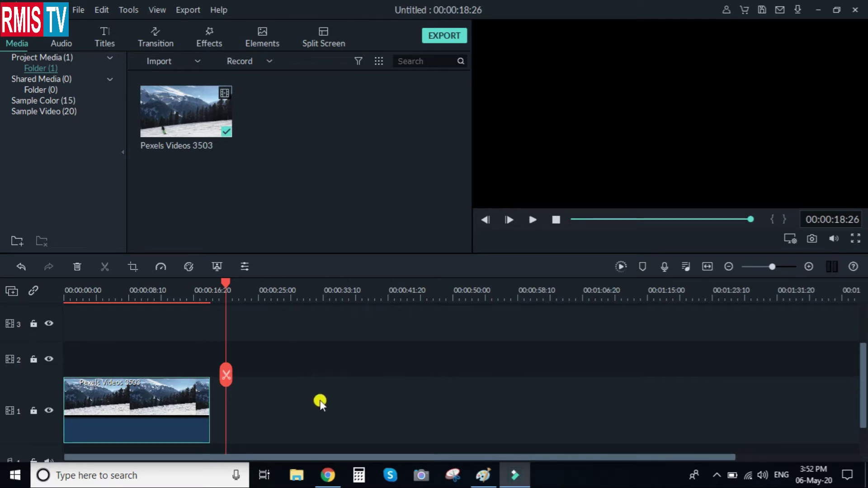
pyautogui.moveTo(227, 374); pyautogui.dragTo(48, 361)
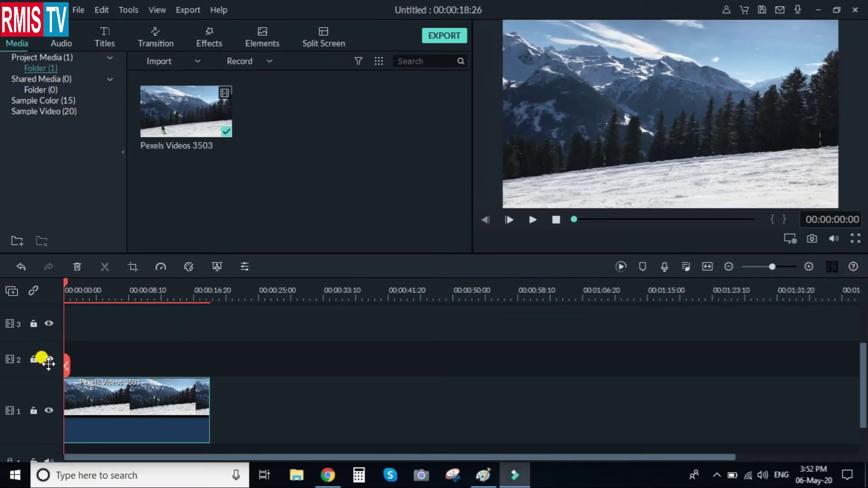
pyautogui.press('space')
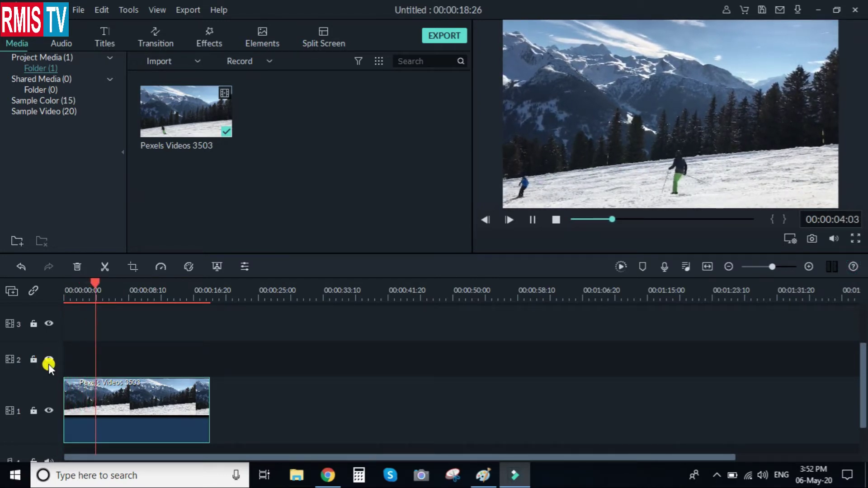
pyautogui.press('space')
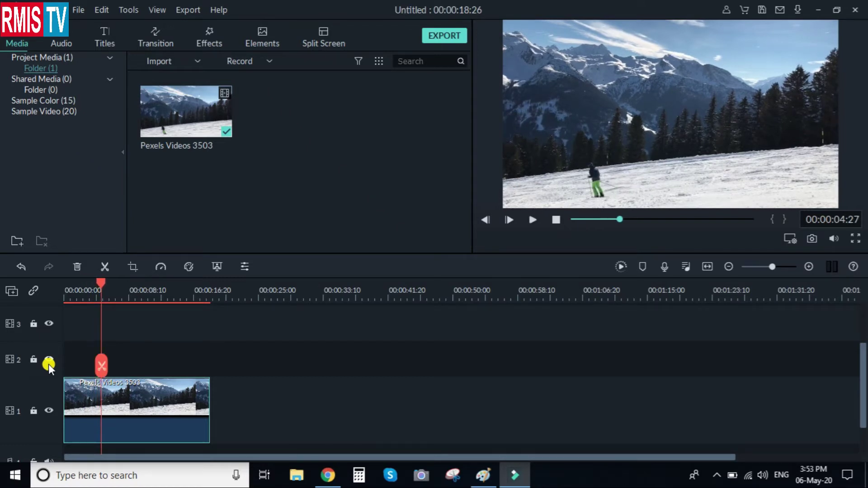
pyautogui.press('space')
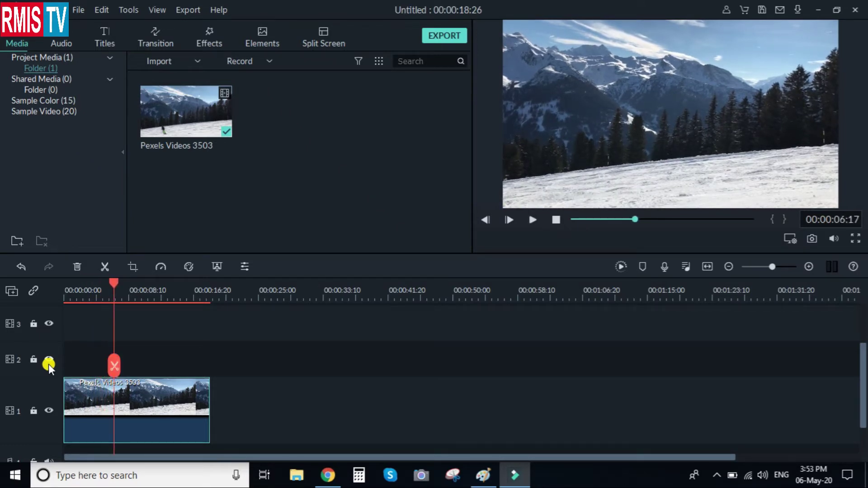
# - Position the playhead at 00:00:00:28, where the skier in blue enters the scene, and take a snapshot of that frame
pyautogui.moveTo(770, 266); pyautogui.dragTo(778, 267)
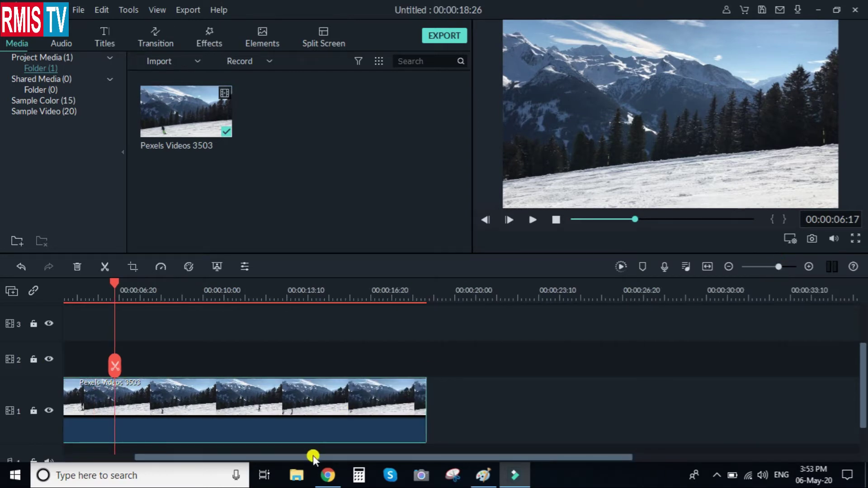
pyautogui.moveTo(310, 457); pyautogui.dragTo(179, 455)
pyautogui.moveTo(224, 364); pyautogui.dragTo(64, 373)
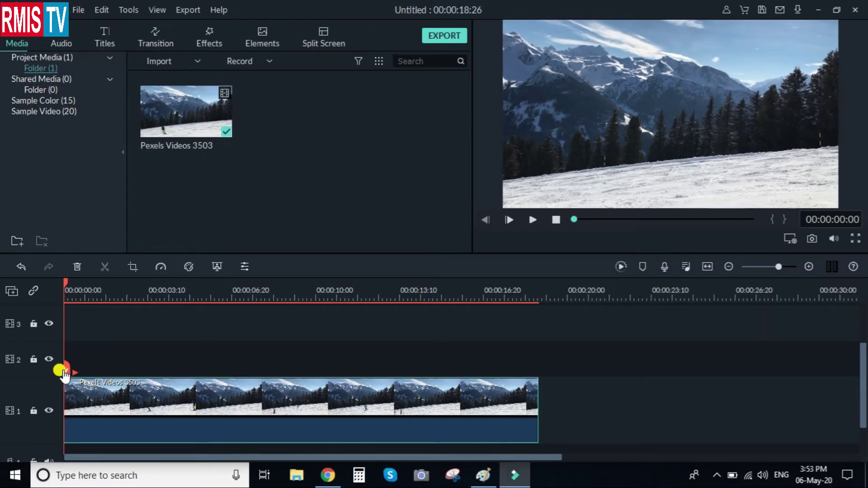
pyautogui.press('space')
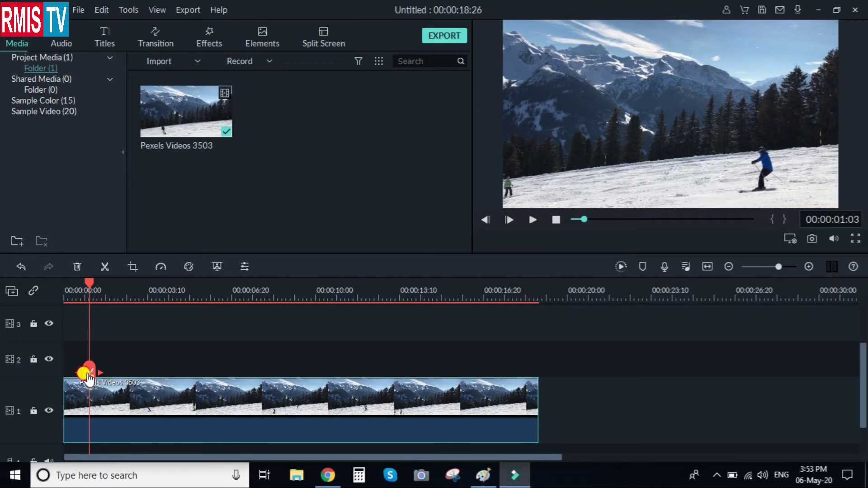
pyautogui.moveTo(89, 379); pyautogui.dragTo(87, 375)
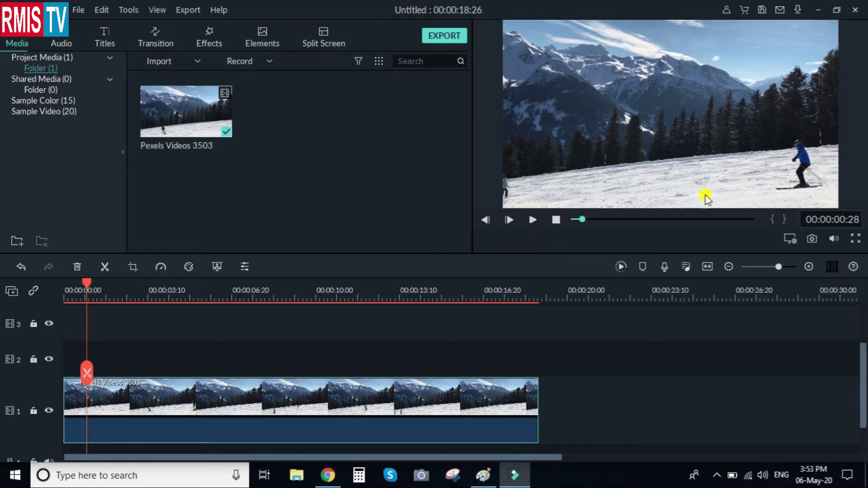
pyautogui.click(812, 238)
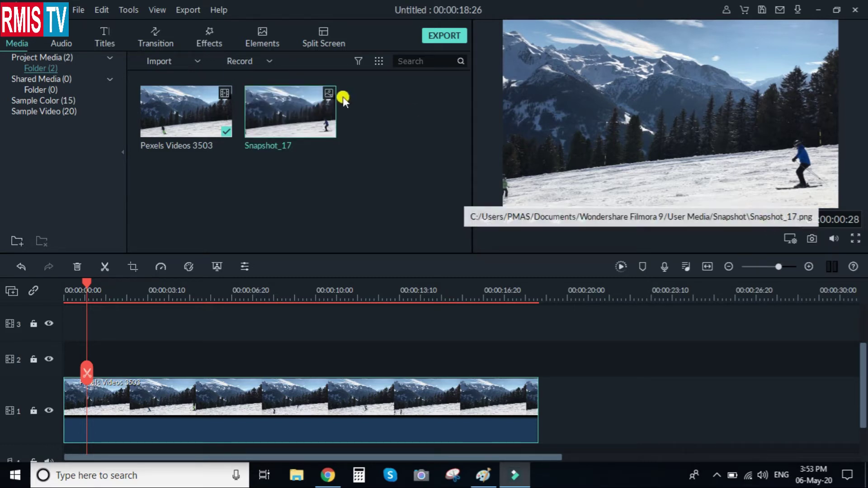
# - Place Snapshot_17 on video track 2 with its start at the playhead, 00:00:00:28
pyautogui.click(784, 267)
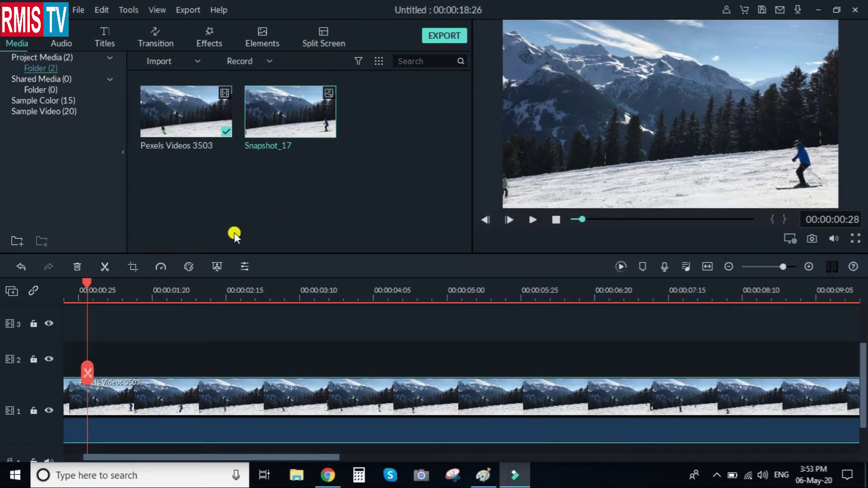
pyautogui.moveTo(262, 454); pyautogui.dragTo(208, 455)
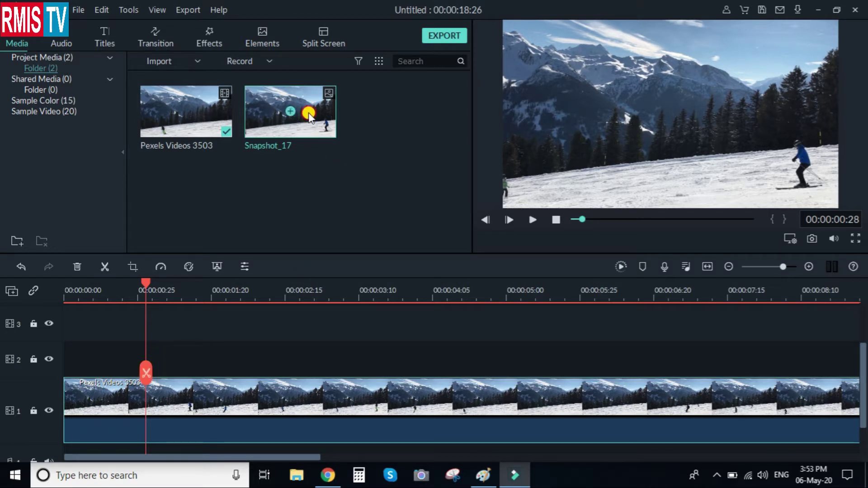
pyautogui.moveTo(309, 116); pyautogui.dragTo(144, 363)
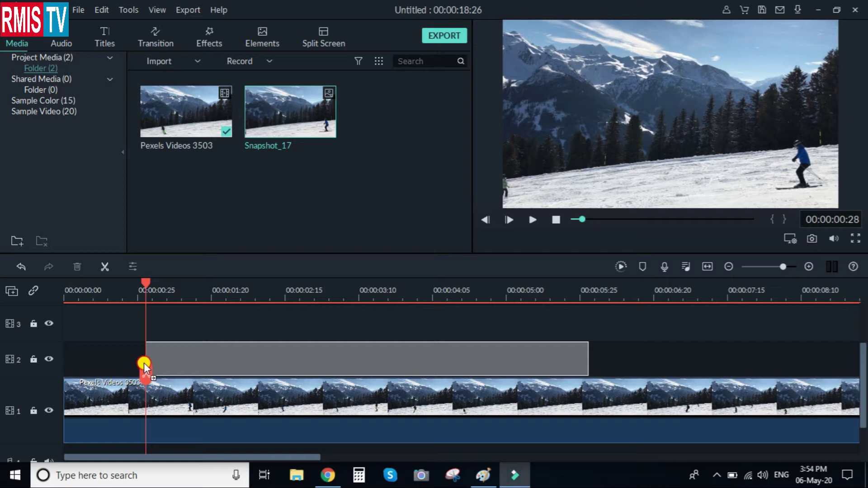
pyautogui.moveTo(143, 364); pyautogui.dragTo(144, 364)
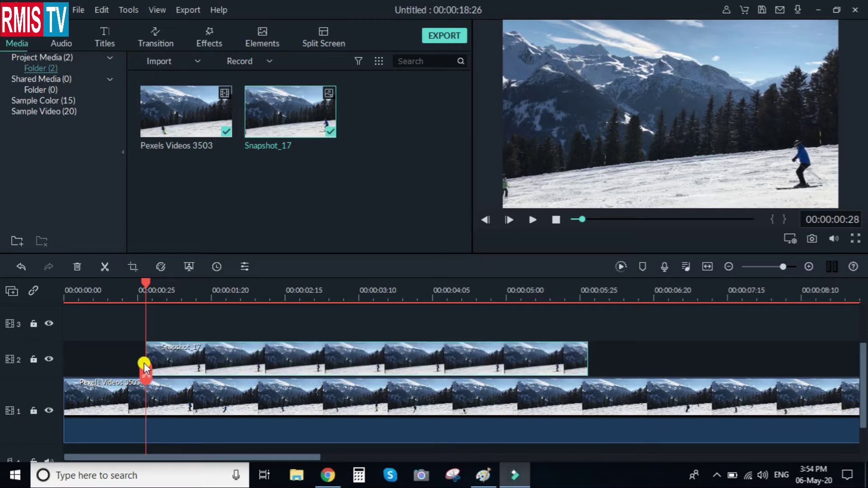
# - Hide video track 2 and take another snapshot of the skiing clip at 00:00:01:02
pyautogui.click(50, 359)
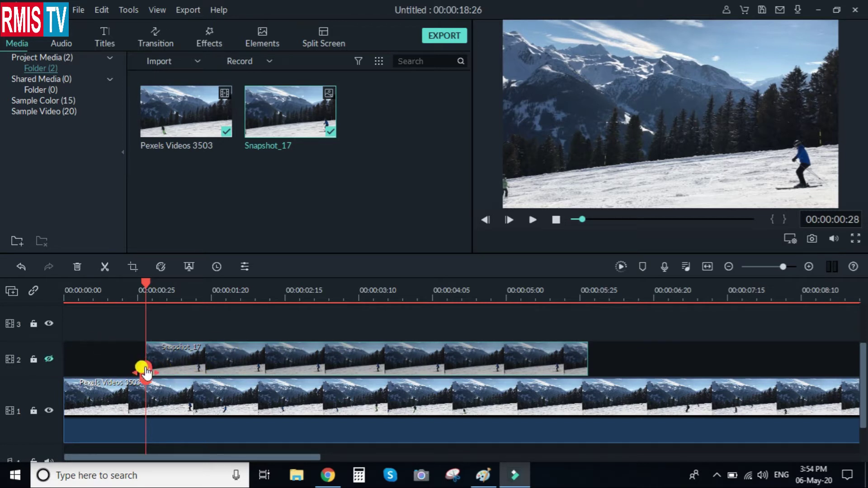
pyautogui.moveTo(145, 372); pyautogui.dragTo(158, 373)
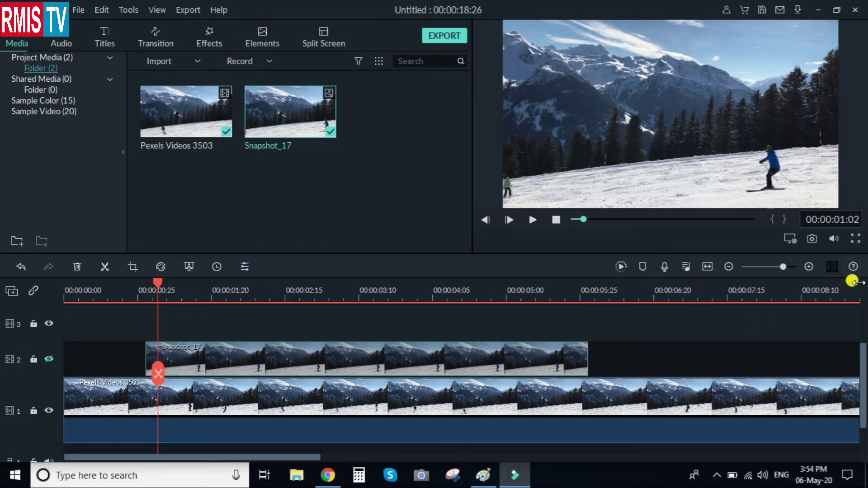
pyautogui.click(813, 240)
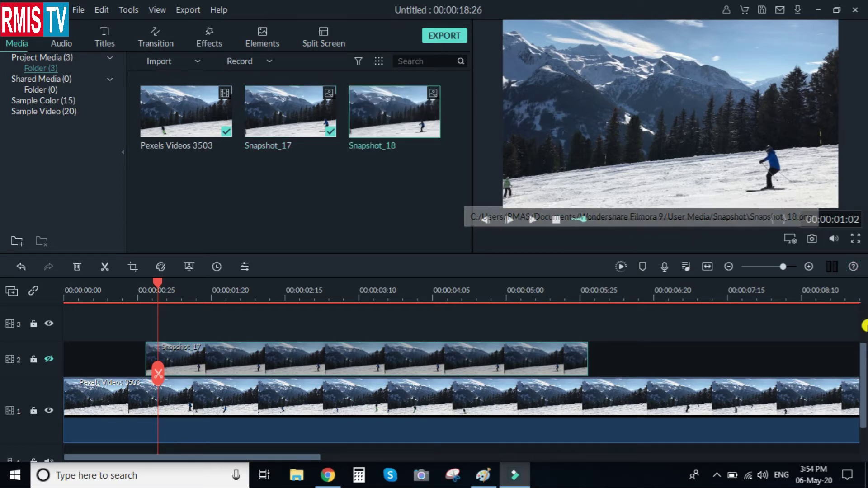
pyautogui.moveTo(861, 383); pyautogui.dragTo(862, 354)
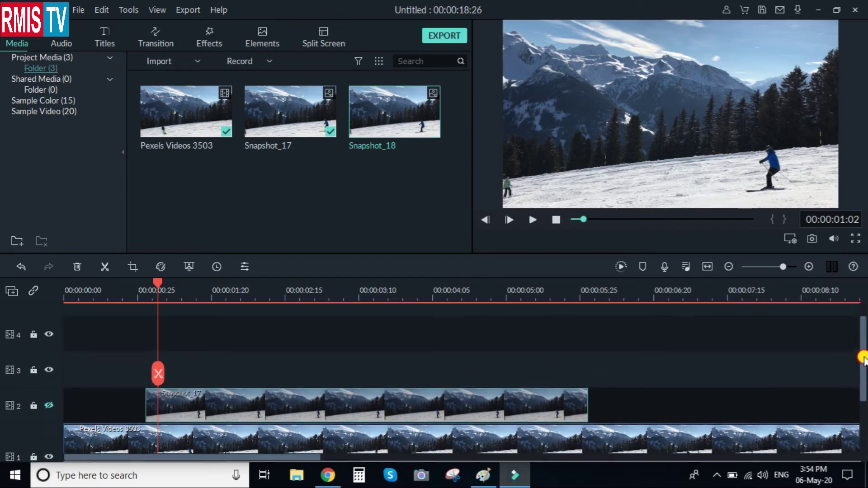
# - Place Snapshot_18 on video track 3 with its start at the playhead, 00:00:01:02, and hide that track
pyautogui.moveTo(433, 119); pyautogui.dragTo(158, 380)
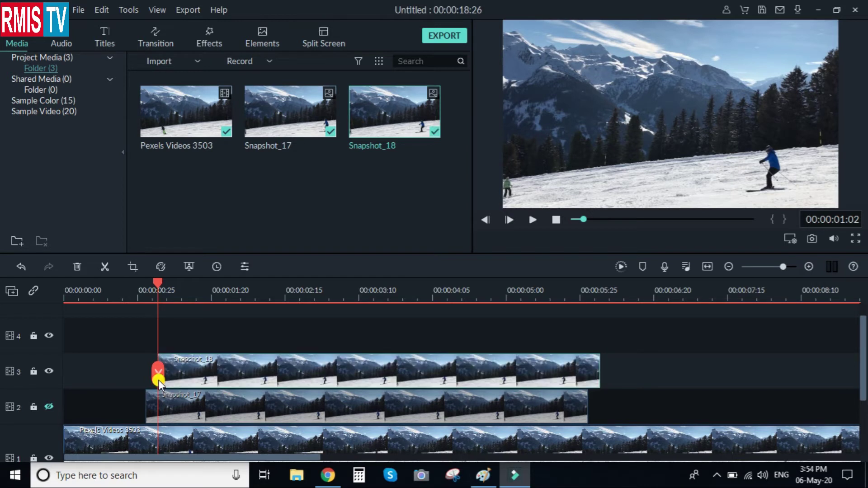
pyautogui.click(48, 370)
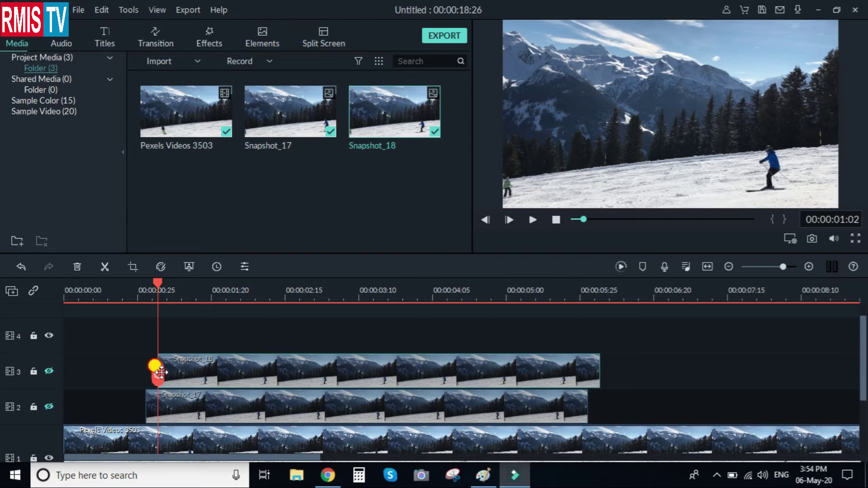
# - Take a snapshot of the skiing clip at 00:00:01:07 and place it on video track 4, starting at the playhead
pyautogui.moveTo(159, 376); pyautogui.dragTo(178, 381)
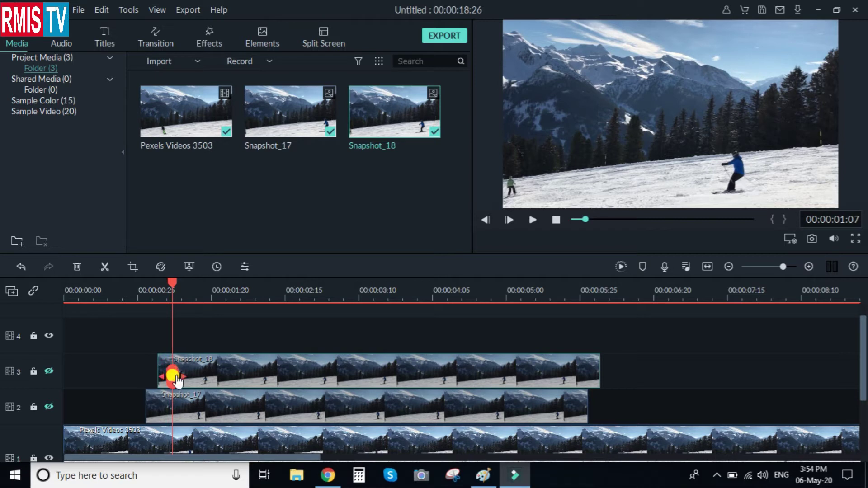
pyautogui.click(811, 240)
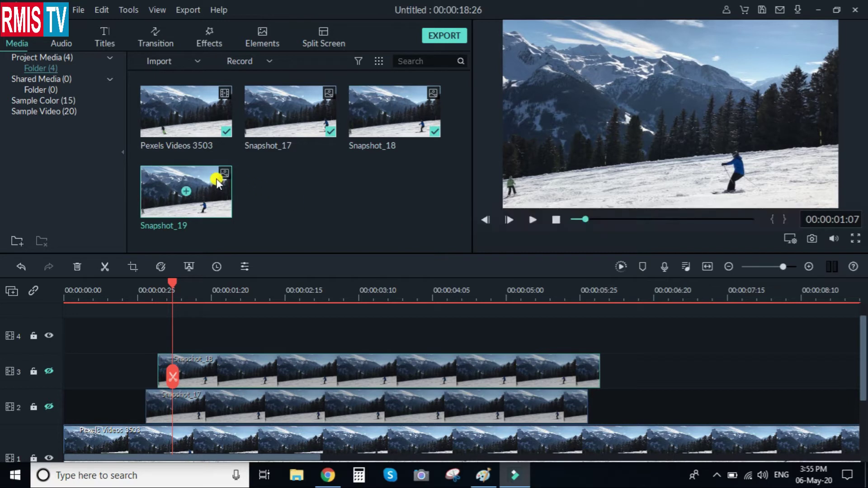
pyautogui.moveTo(216, 178); pyautogui.dragTo(172, 346)
pyautogui.moveTo(161, 349); pyautogui.dragTo(169, 348)
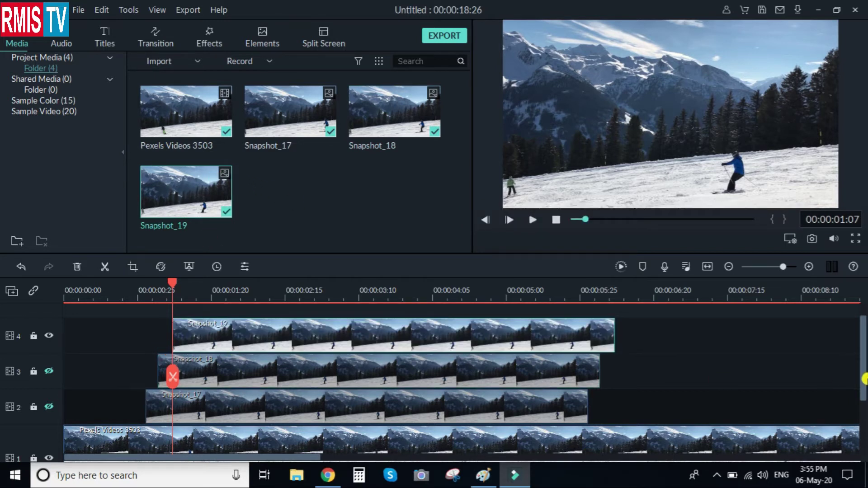
# - Add a fifth video track above the track holding Snapshot_19
pyautogui.moveTo(862, 378); pyautogui.dragTo(863, 357)
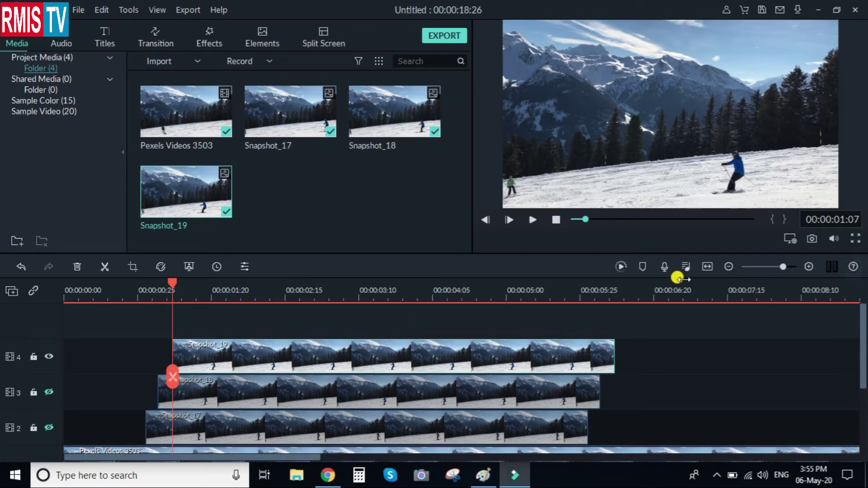
pyautogui.click(12, 292)
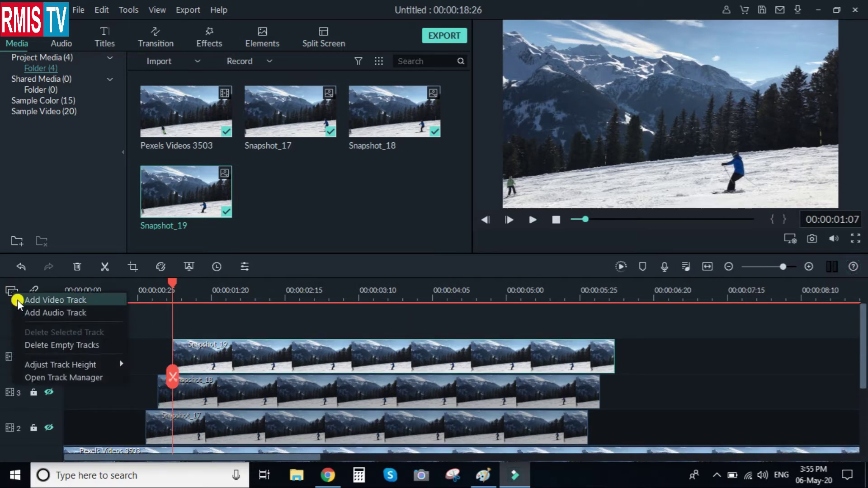
pyautogui.click(19, 300)
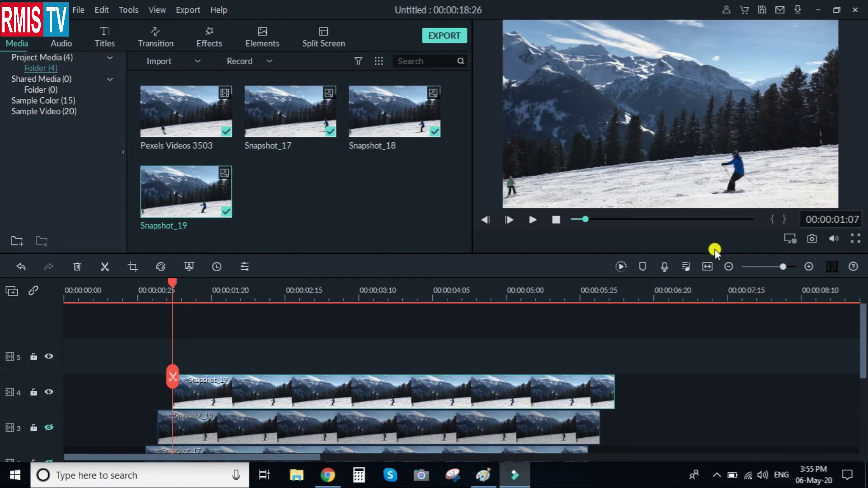
# - Hide video track 4 and take another snapshot of the skiing clip at 00:00:01:12
pyautogui.click(49, 392)
pyautogui.moveTo(174, 382); pyautogui.dragTo(190, 381)
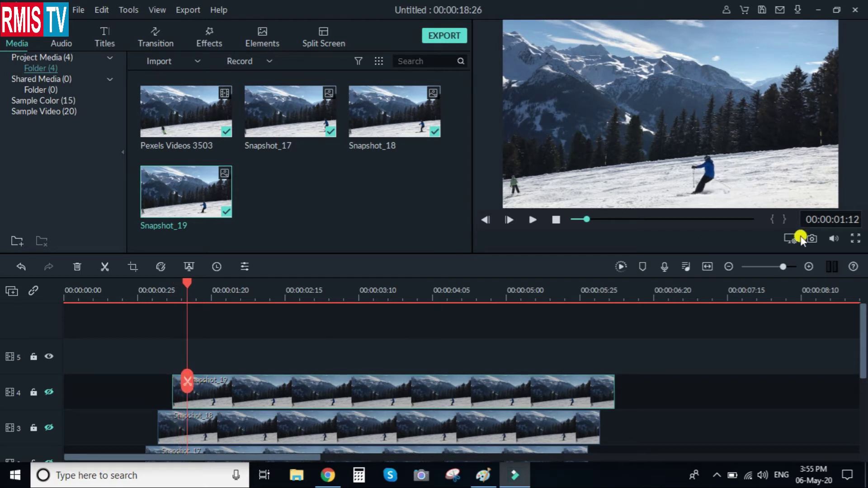
pyautogui.click(812, 238)
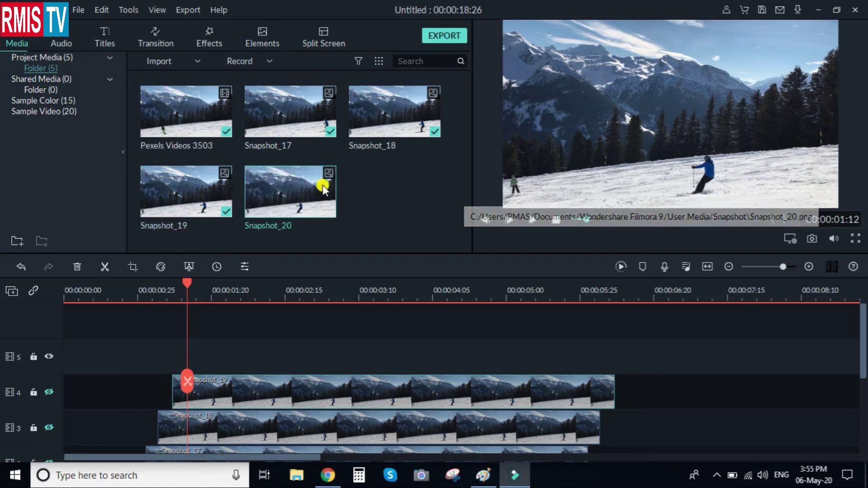
# - Place Snapshot_20 on video track 5 with its start at the playhead, 00:00:01:12, and hide that track
pyautogui.doubleClick(315, 189)
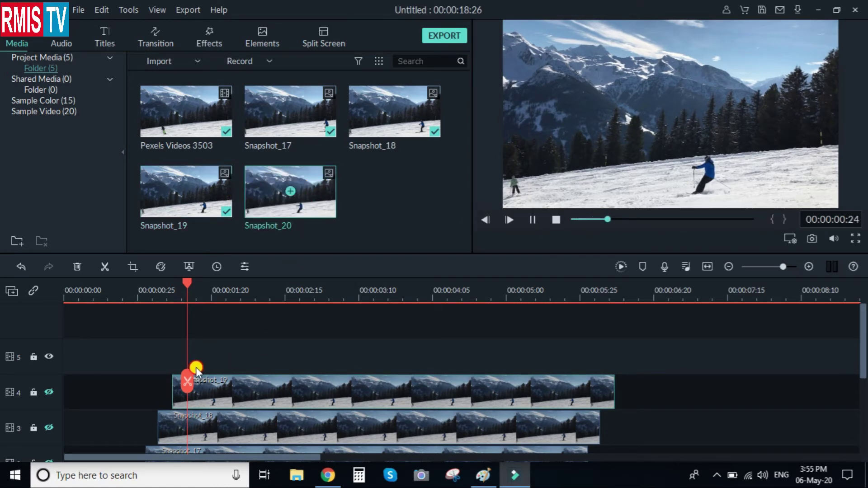
pyautogui.click(307, 213)
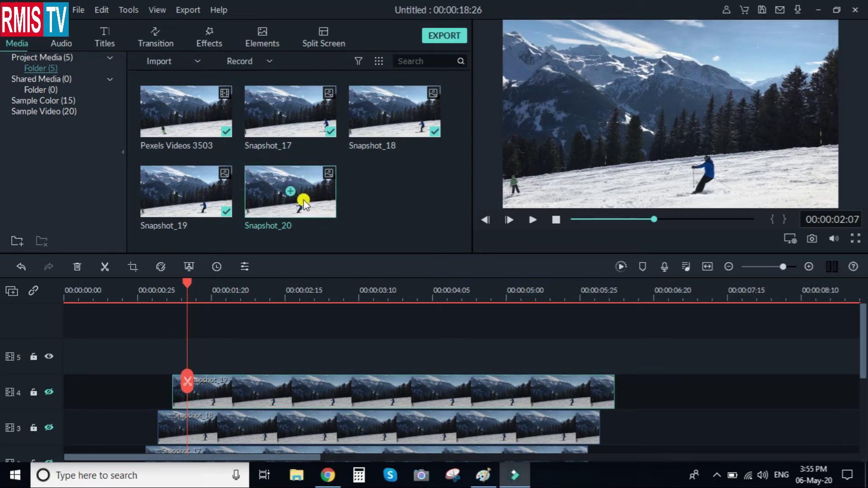
pyautogui.moveTo(303, 200); pyautogui.dragTo(188, 370)
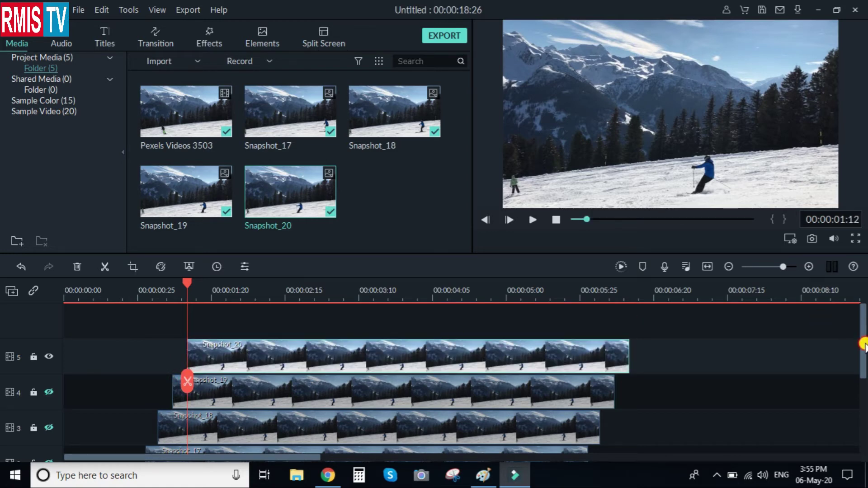
pyautogui.moveTo(864, 339); pyautogui.dragTo(861, 361)
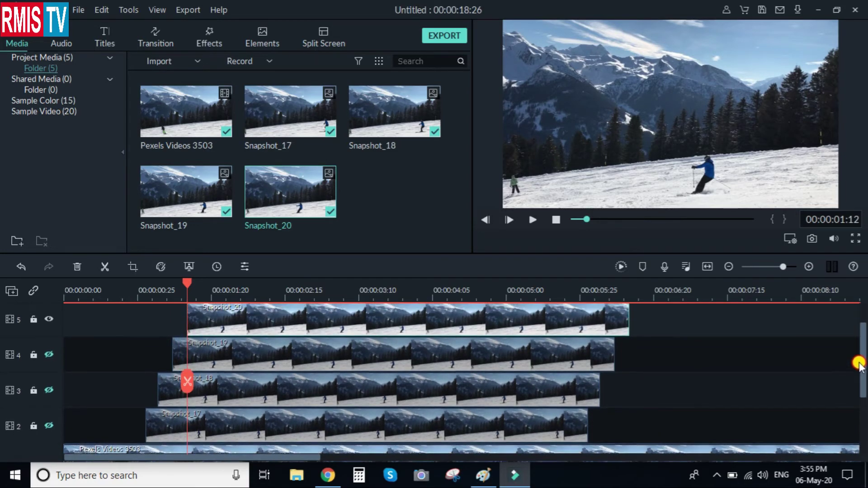
pyautogui.click(47, 321)
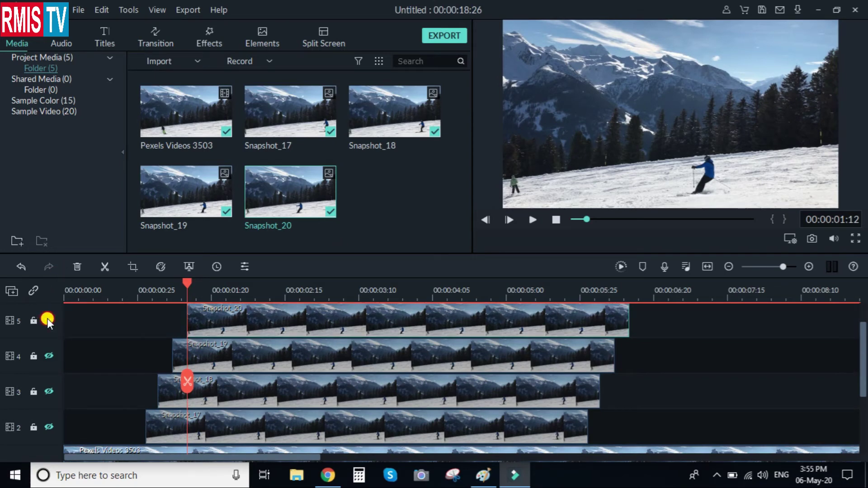
# - Play the skiing clip onward and set the playhead at 00:00:03:01, just before the skier in green trousers enters
pyautogui.press('space')
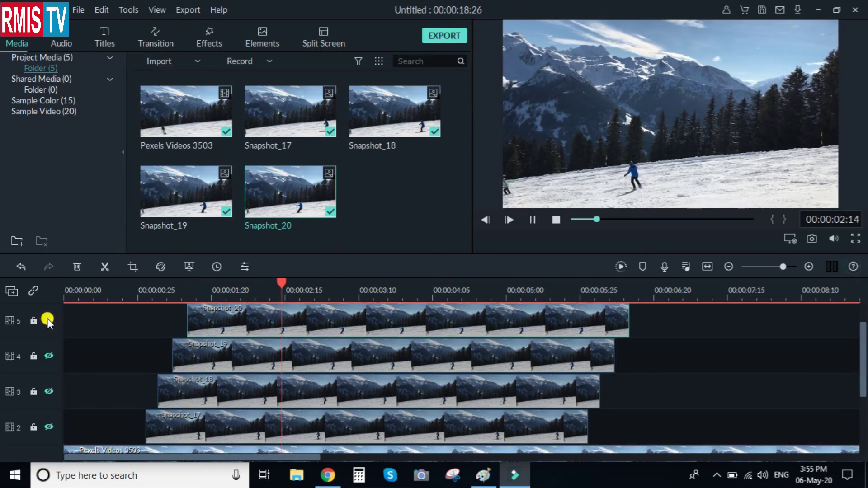
pyautogui.press('space')
pyautogui.press('space')
pyautogui.press('space')
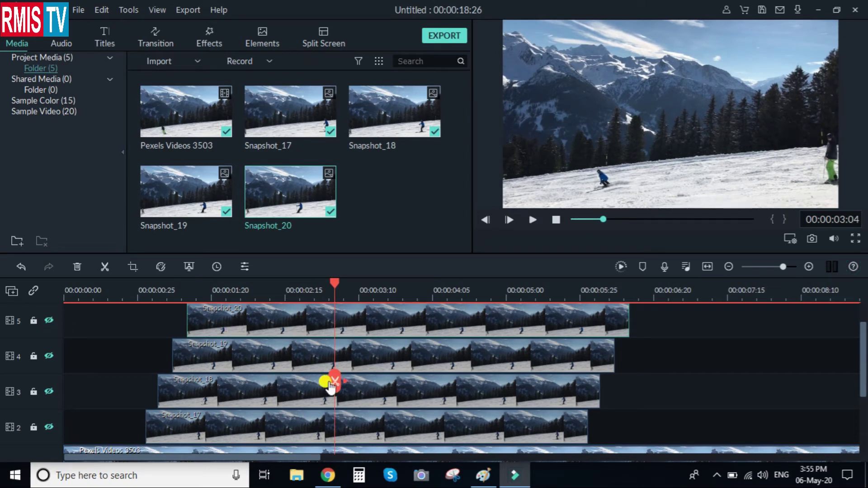
pyautogui.moveTo(334, 386); pyautogui.dragTo(331, 384)
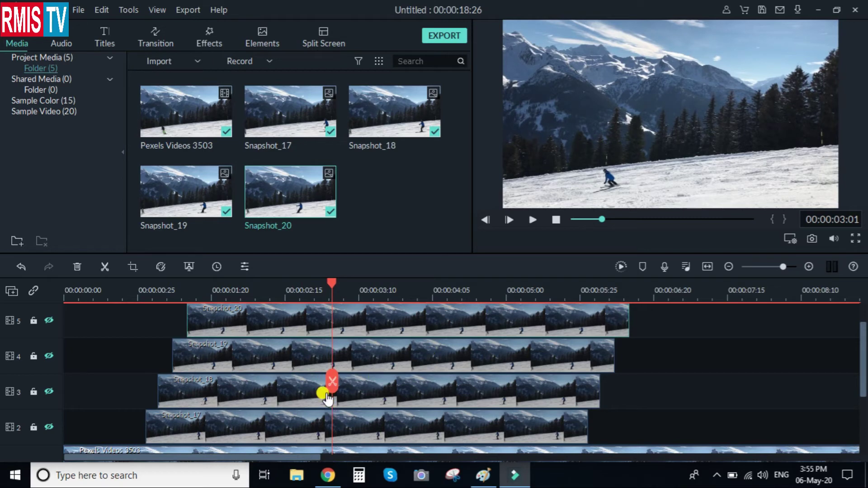
# - Split the four snapshot clips and the skiing video on track 1 at the playhead
pyautogui.click(333, 381)
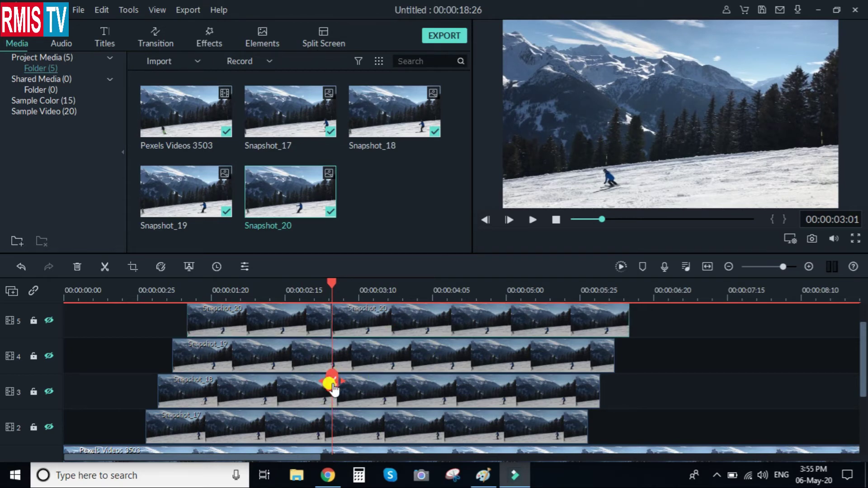
pyautogui.click(334, 386)
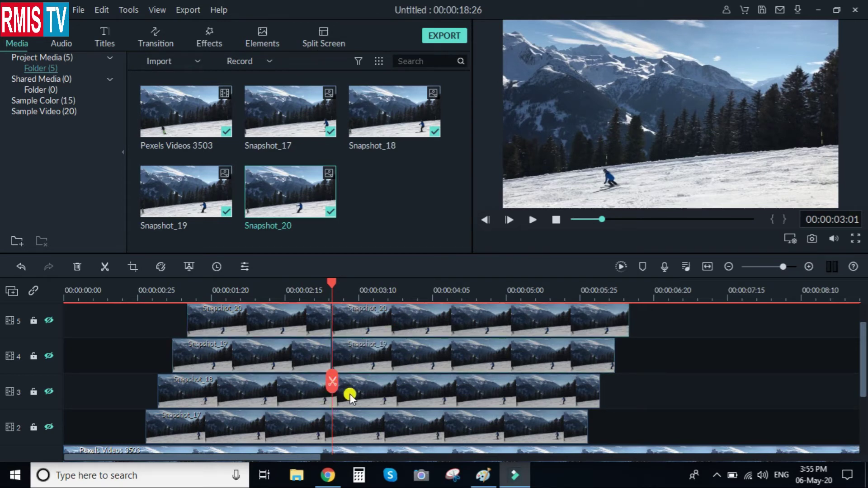
pyautogui.doubleClick(350, 394)
pyautogui.click(329, 387)
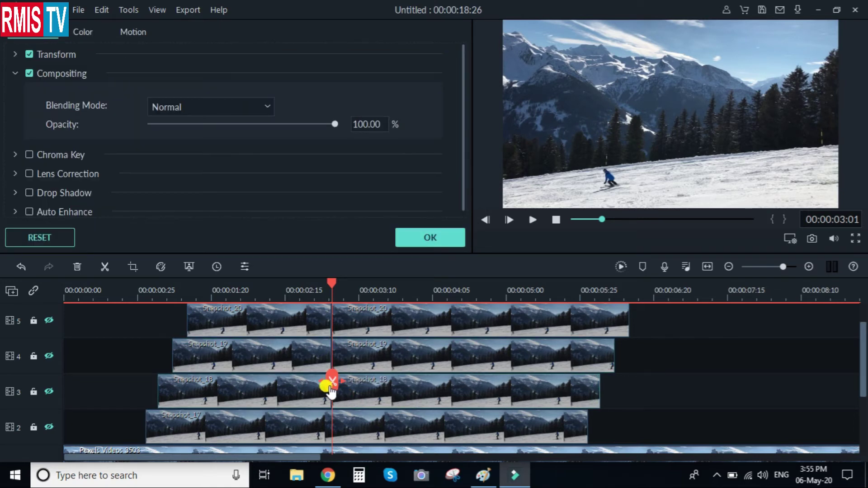
pyautogui.click(357, 427)
pyautogui.click(332, 382)
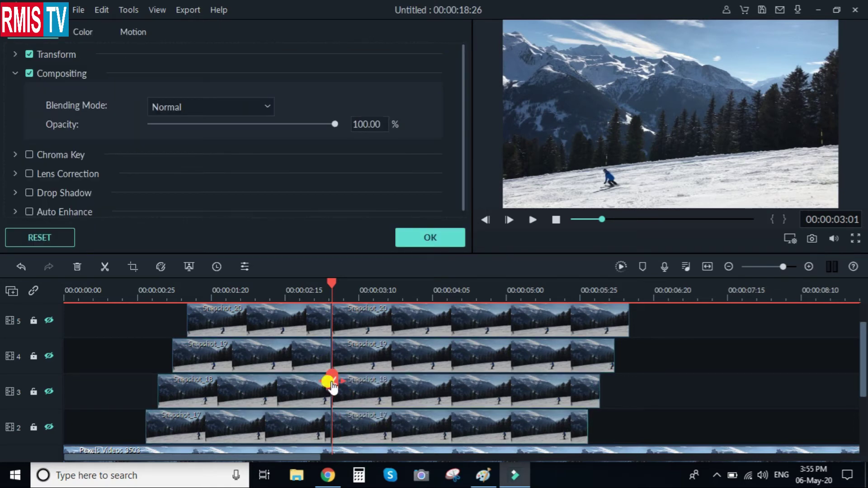
pyautogui.moveTo(864, 362); pyautogui.dragTo(864, 382)
pyautogui.click(406, 422)
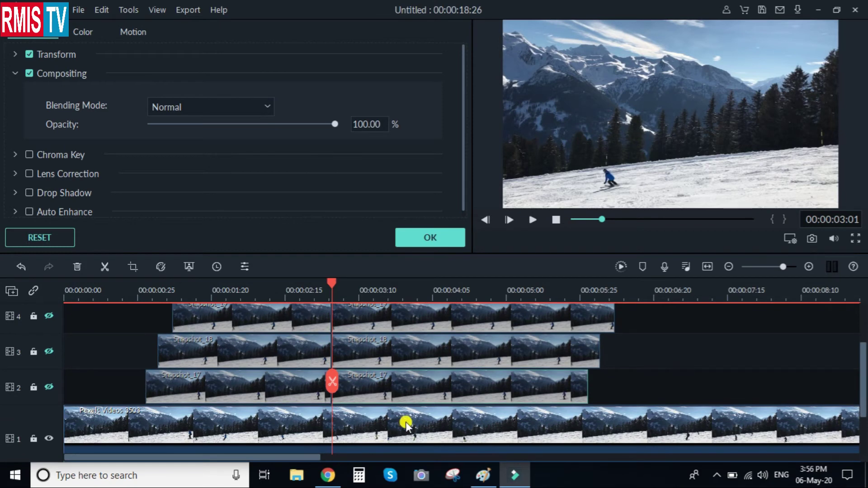
pyautogui.click(332, 382)
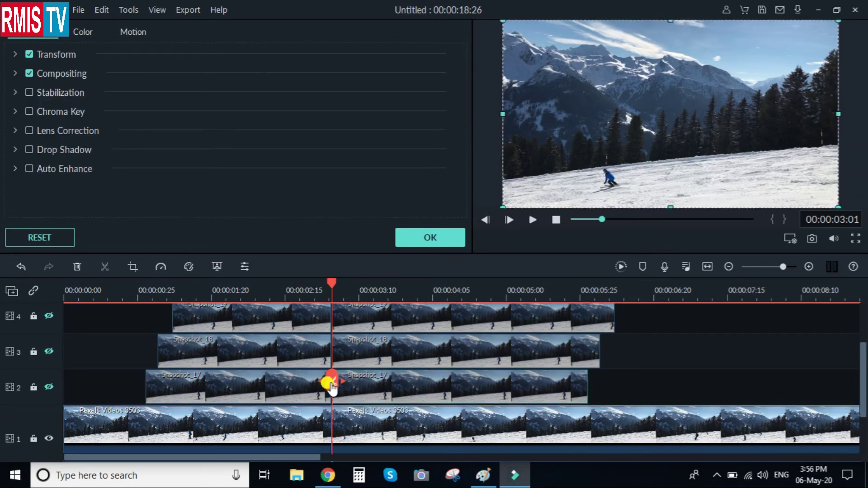
# - Delete the portions after the playhead of Snapshot_17, the skiing video and Snapshot_18 on video tracks 2, 1 and 3
pyautogui.click(394, 392)
pyautogui.press('Delete')
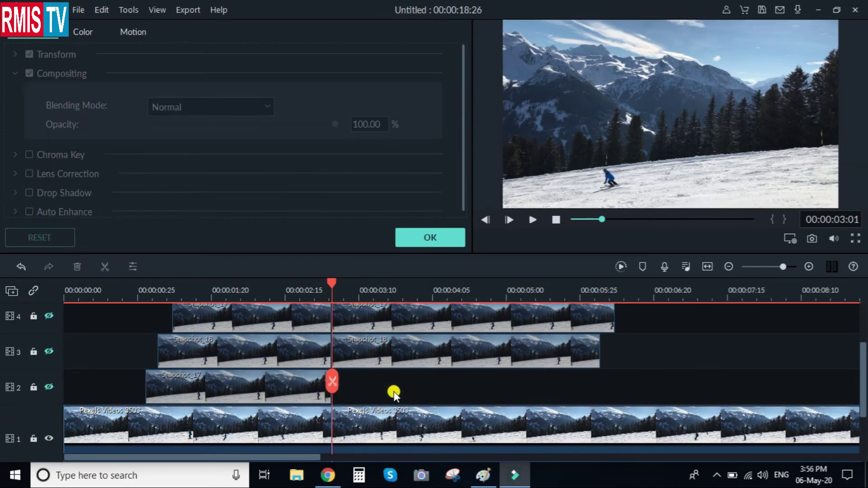
pyautogui.click(398, 426)
pyautogui.press('Delete')
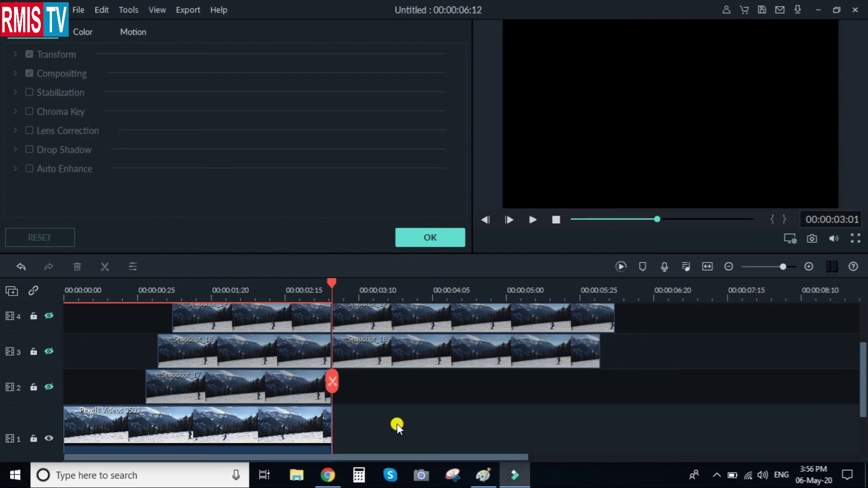
pyautogui.click(418, 347)
pyautogui.press('Delete')
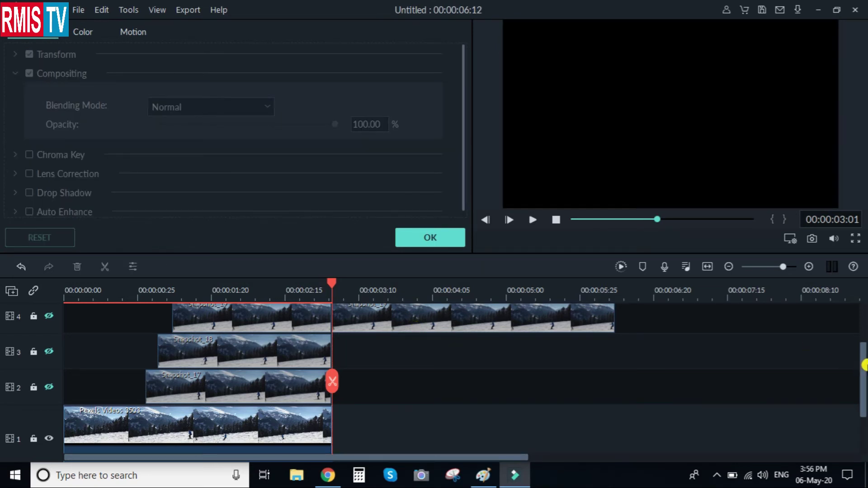
# - Delete the portions of Snapshot_19 and Snapshot_20 after the playhead on video tracks 4 and 5
pyautogui.moveTo(862, 369); pyautogui.dragTo(864, 324)
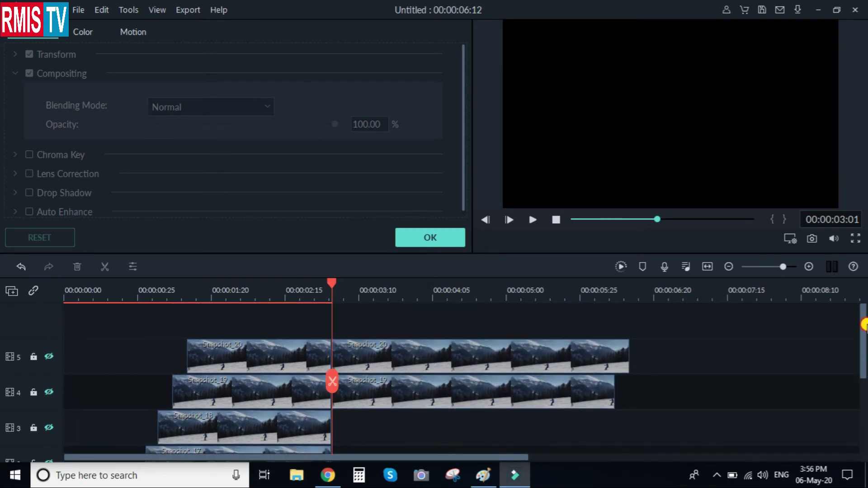
pyautogui.click(498, 394)
pyautogui.rightClick(498, 394)
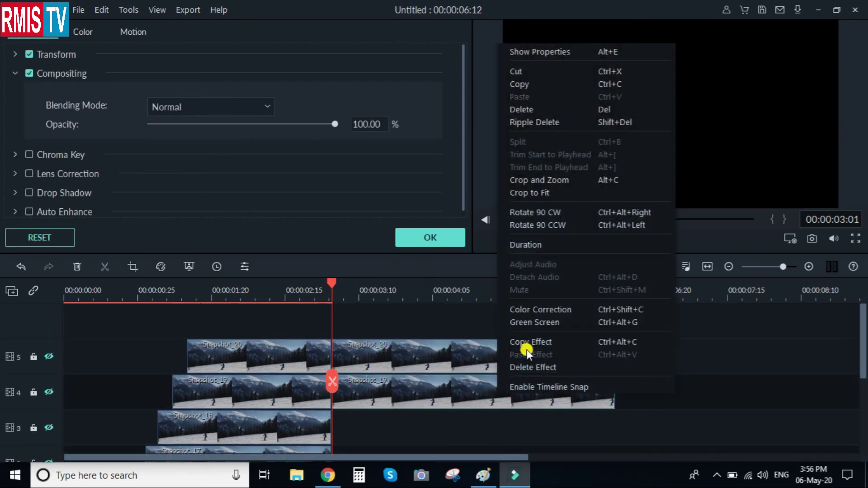
pyautogui.click(547, 111)
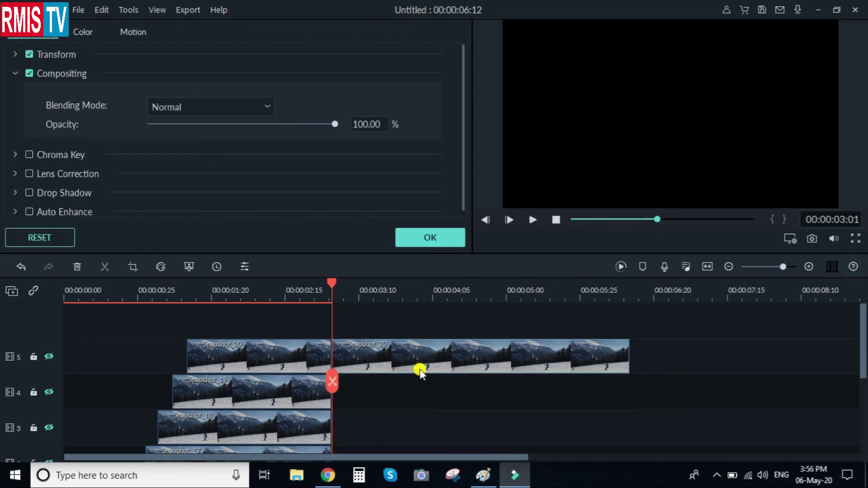
pyautogui.press('Delete')
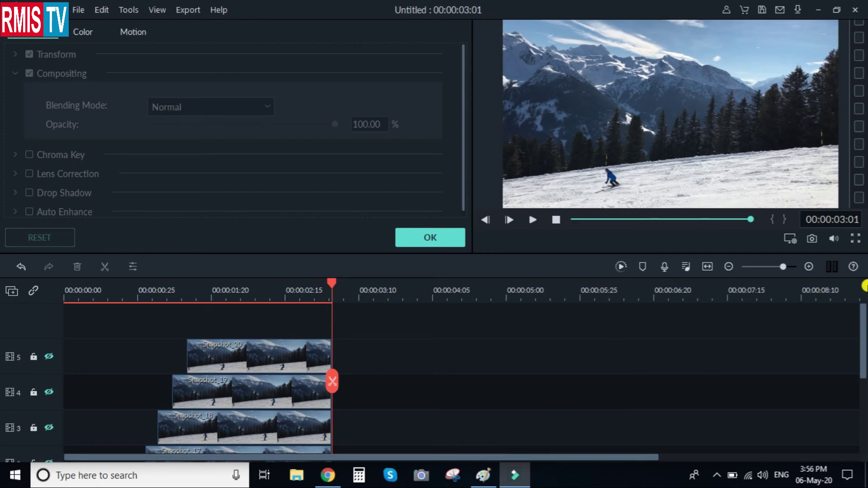
# - Make the hidden snapshot tracks 5, 4, 3 and 2 visible again
pyautogui.moveTo(863, 316)
pyautogui.mouseDown()
pyautogui.moveTo(863, 378)
pyautogui.moveTo(862, 332)
pyautogui.mouseUp()
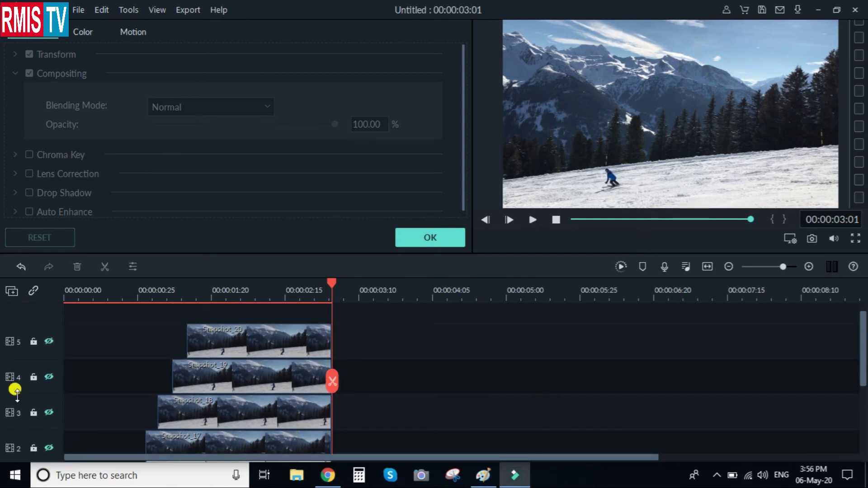
pyautogui.click(47, 340)
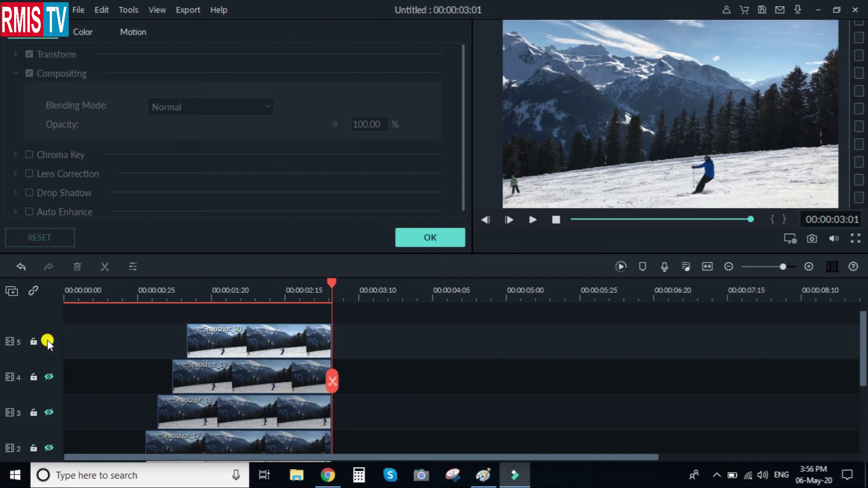
pyautogui.click(48, 378)
pyautogui.click(48, 413)
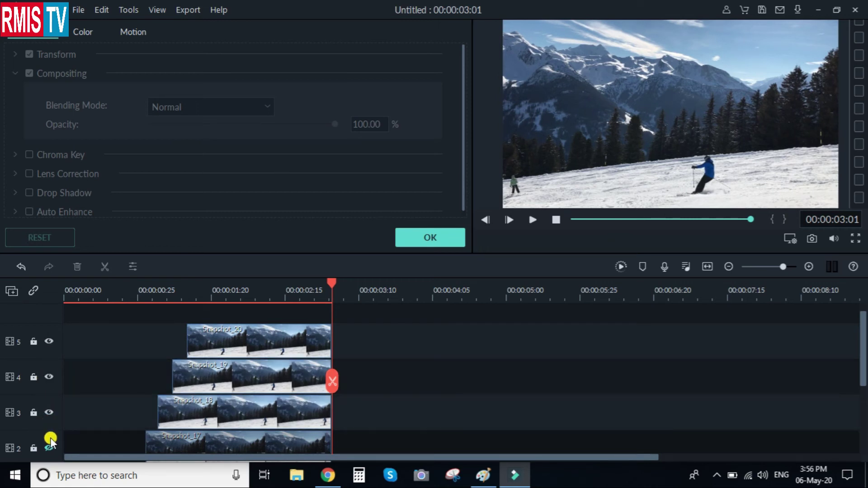
pyautogui.click(49, 447)
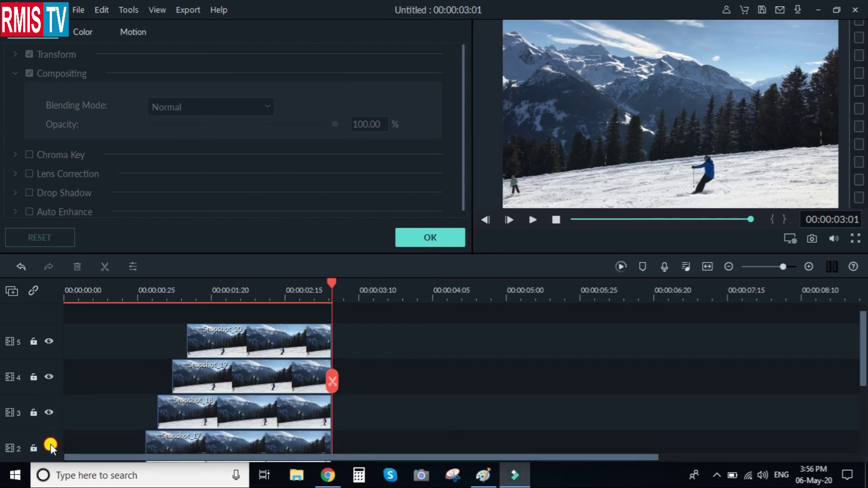
# - Set the blending mode of Snapshot_20 on track 5 and Snapshot_19 on track 4 to Darken
pyautogui.click(244, 342)
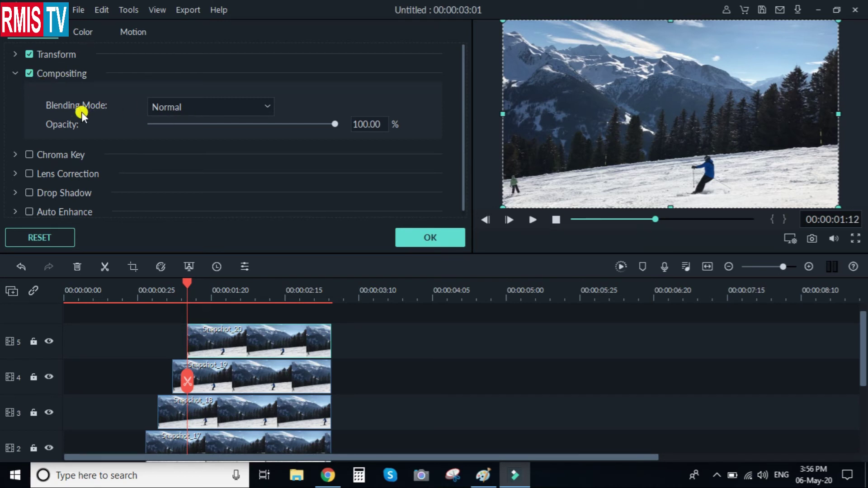
pyautogui.click(266, 105)
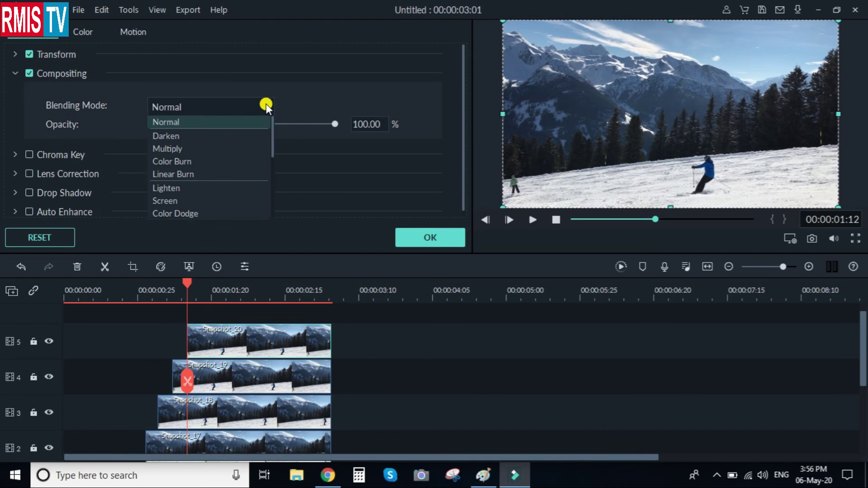
pyautogui.click(206, 134)
pyautogui.click(235, 365)
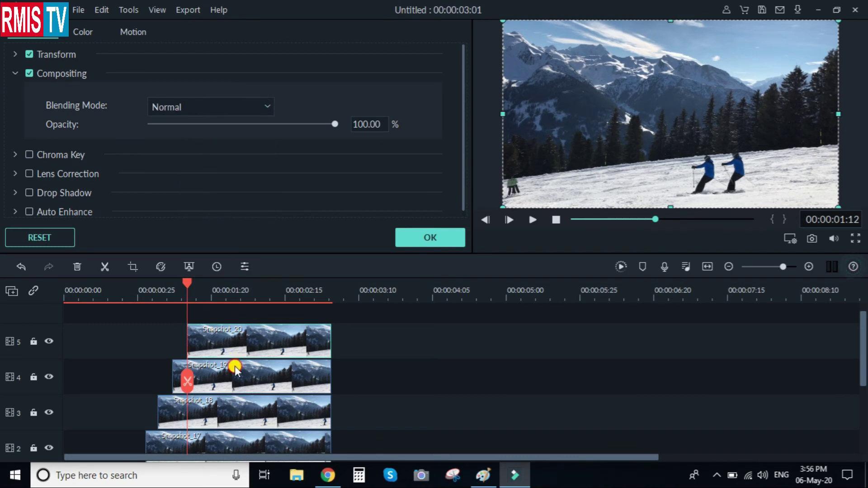
pyautogui.click(262, 110)
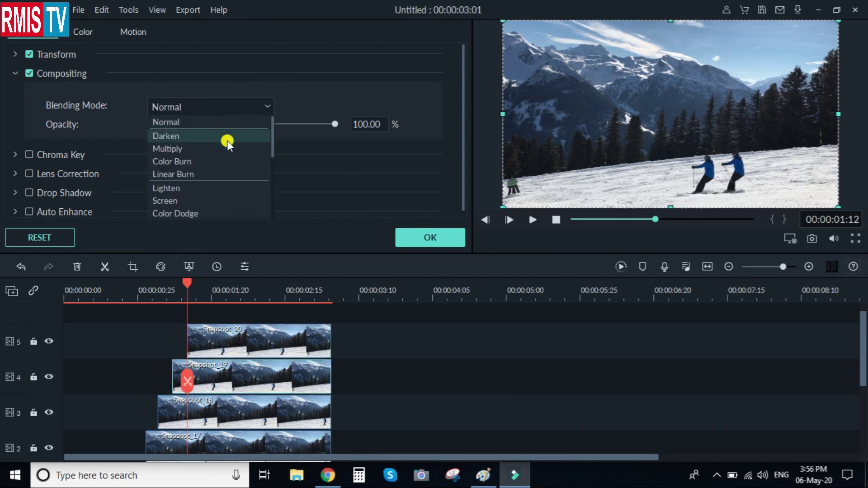
pyautogui.click(226, 137)
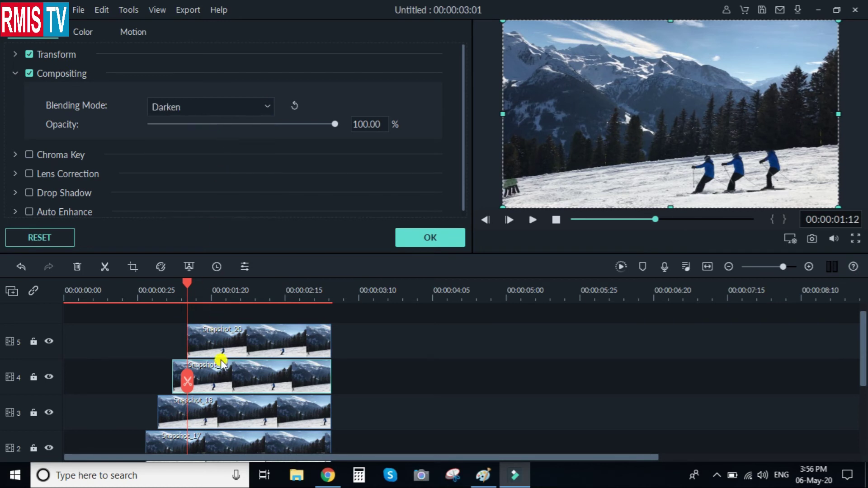
# - Set the blending mode of Snapshot_18 on track 3 and Snapshot_17 on track 2 to Darken
pyautogui.click(216, 408)
pyautogui.click(262, 109)
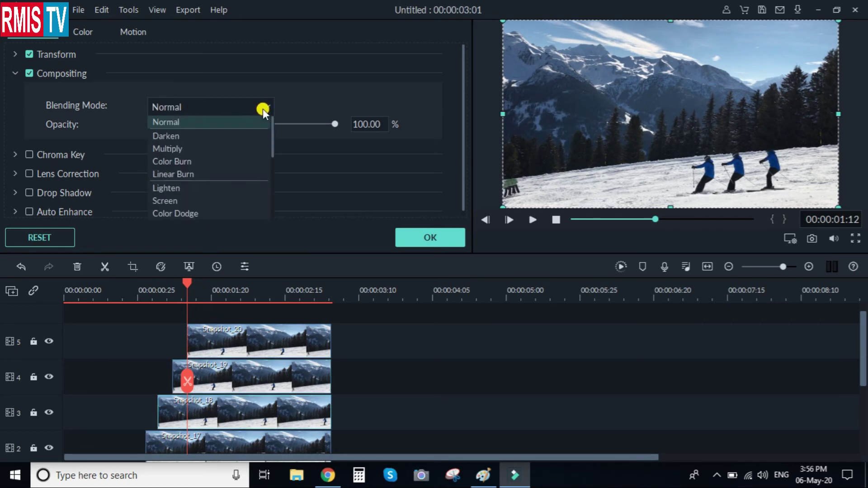
pyautogui.click(225, 138)
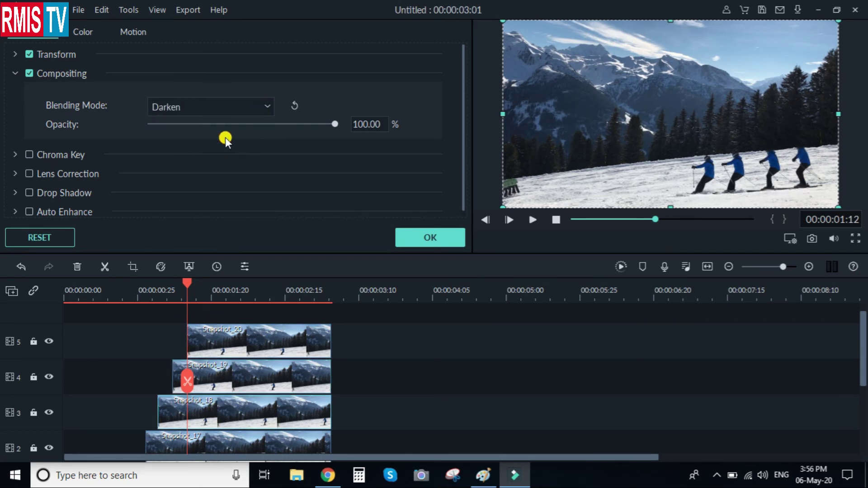
pyautogui.click(213, 440)
pyautogui.click(266, 107)
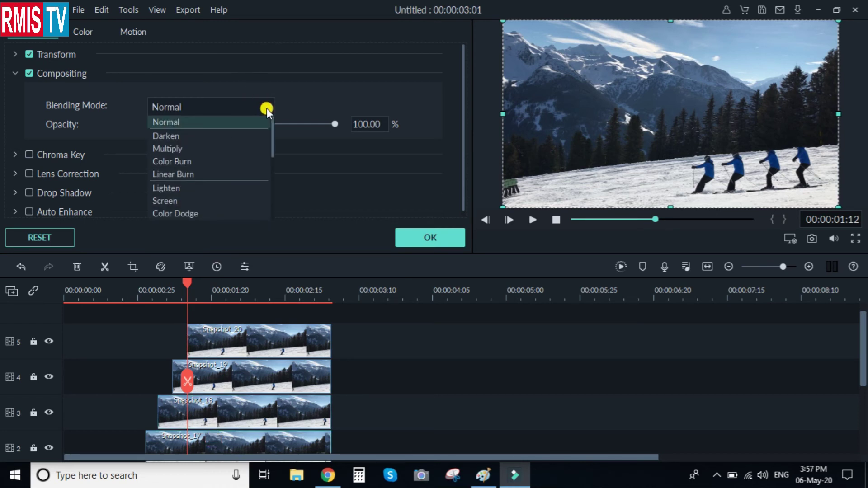
pyautogui.click(251, 136)
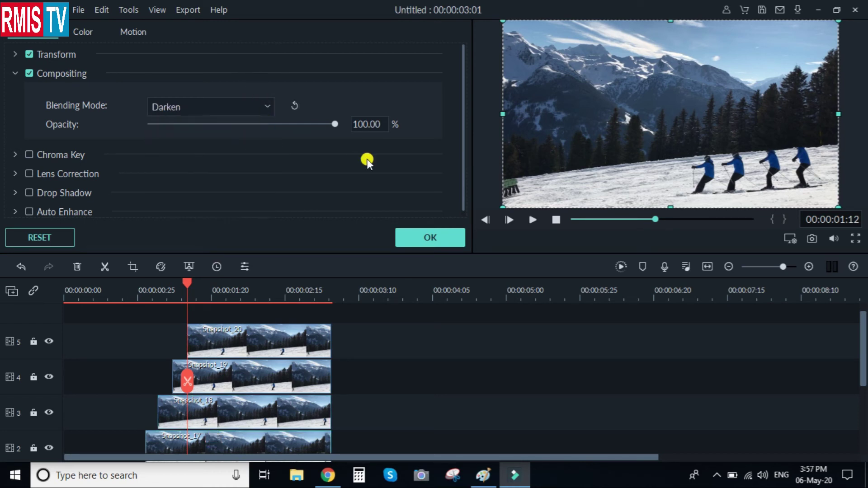
# - Play back the sequence from the beginning to check the skier clones, and confirm the clip's compositing settings
pyautogui.moveTo(863, 358); pyautogui.dragTo(865, 385)
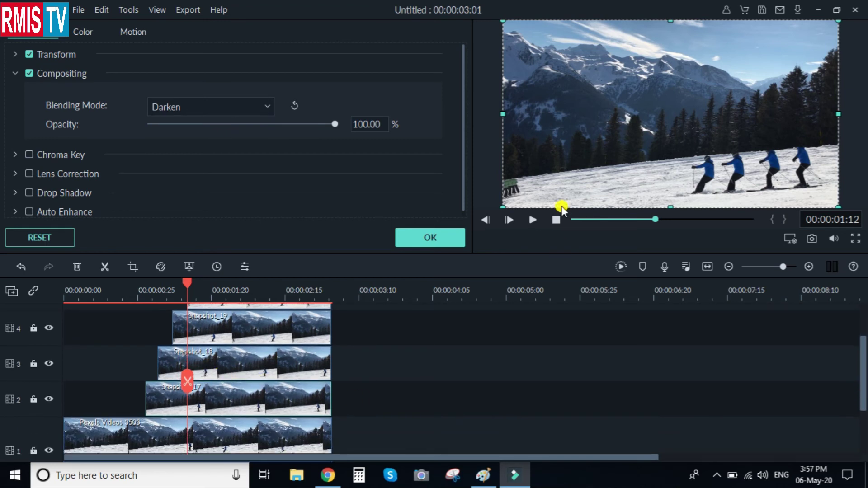
pyautogui.click(558, 219)
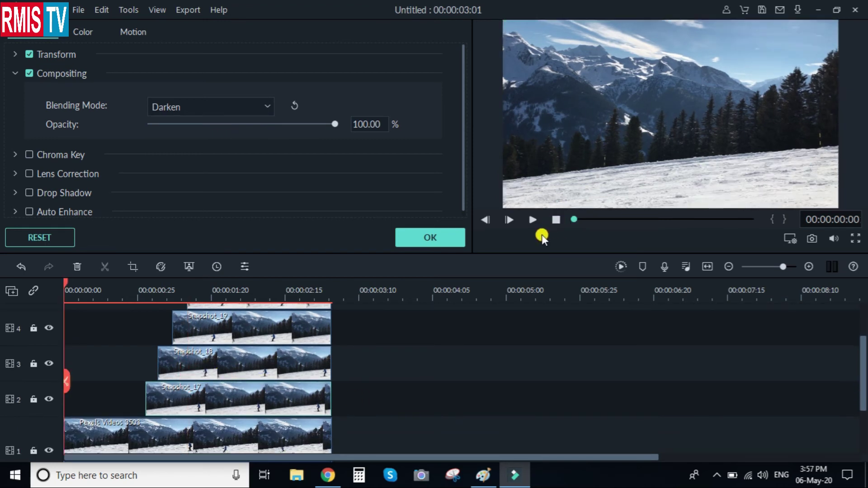
pyautogui.press('space')
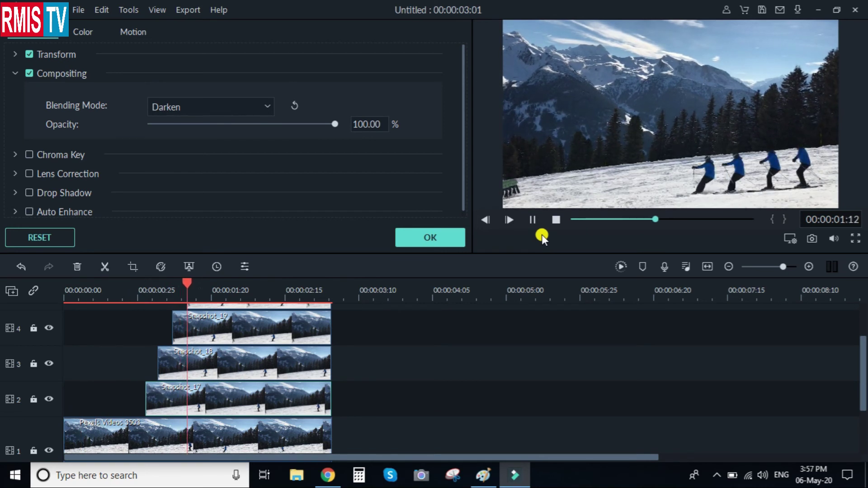
pyautogui.press('space')
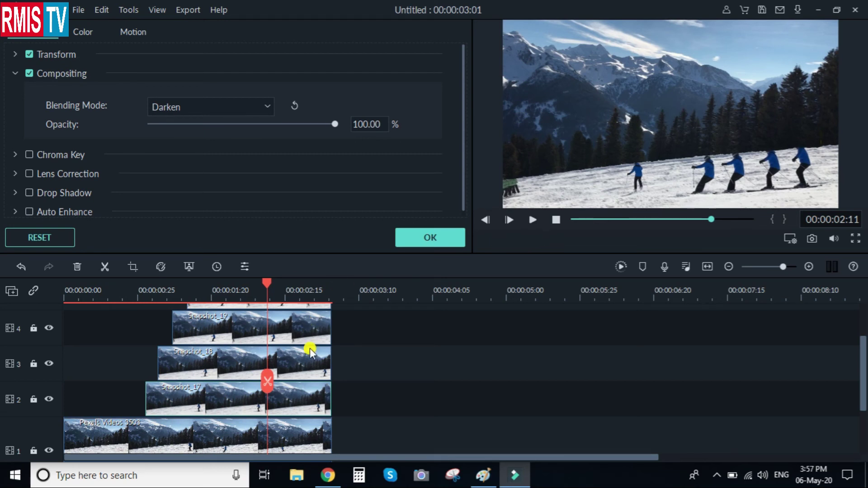
pyautogui.moveTo(267, 379); pyautogui.dragTo(85, 381)
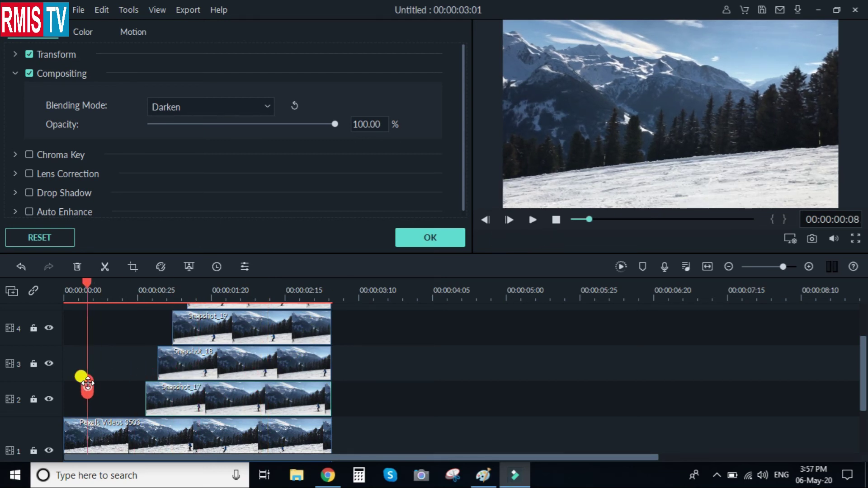
pyautogui.press('space')
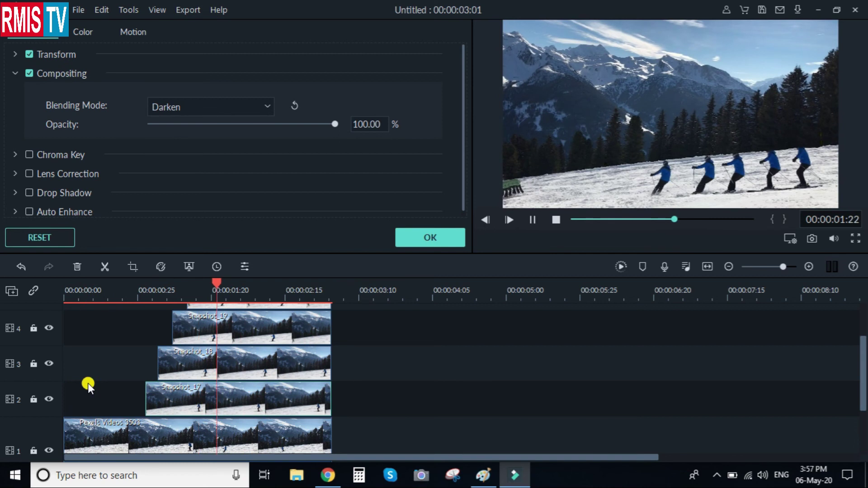
pyautogui.press('space')
pyautogui.click(421, 240)
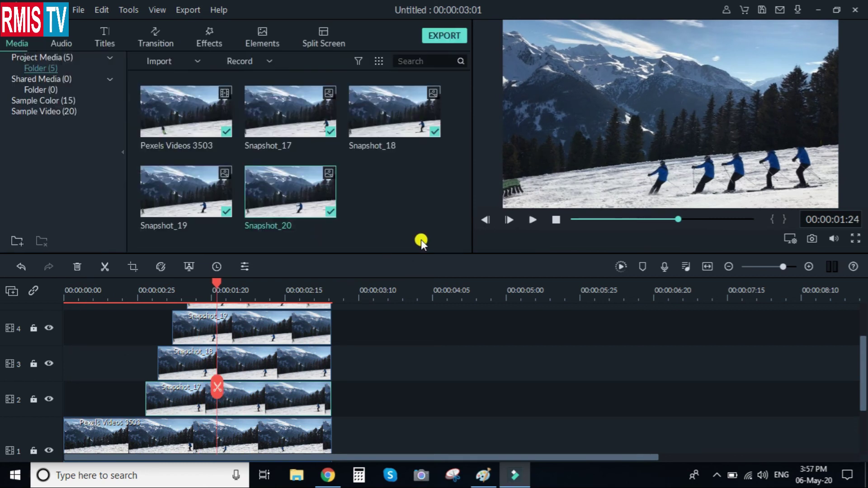
pyautogui.click(443, 37)
pyautogui.click(442, 36)
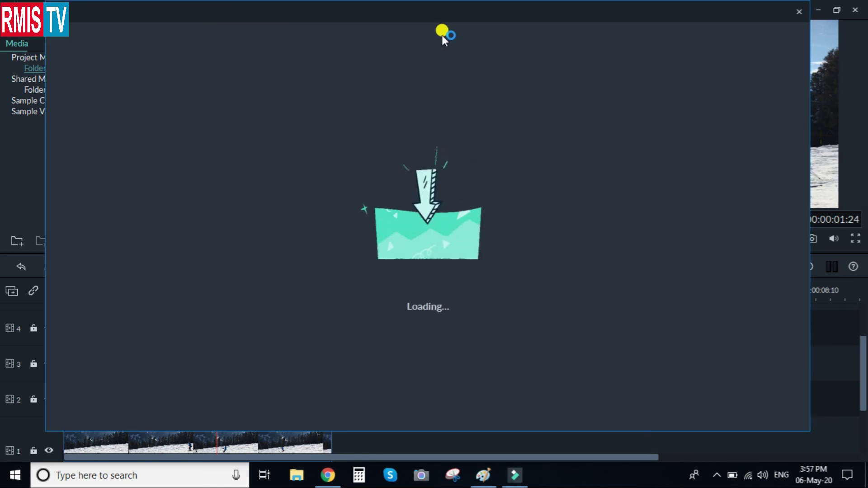
pyautogui.click(798, 11)
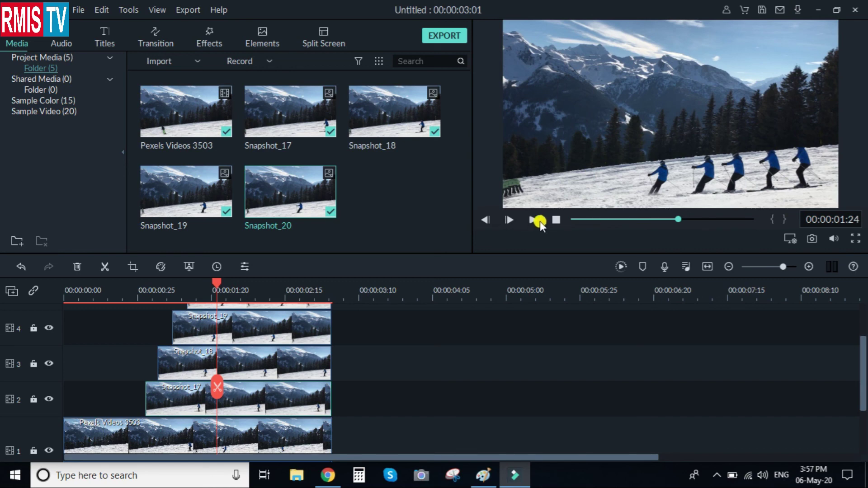
# - Return the playhead to the start of the sequence and show the preview in full screen
pyautogui.click(556, 220)
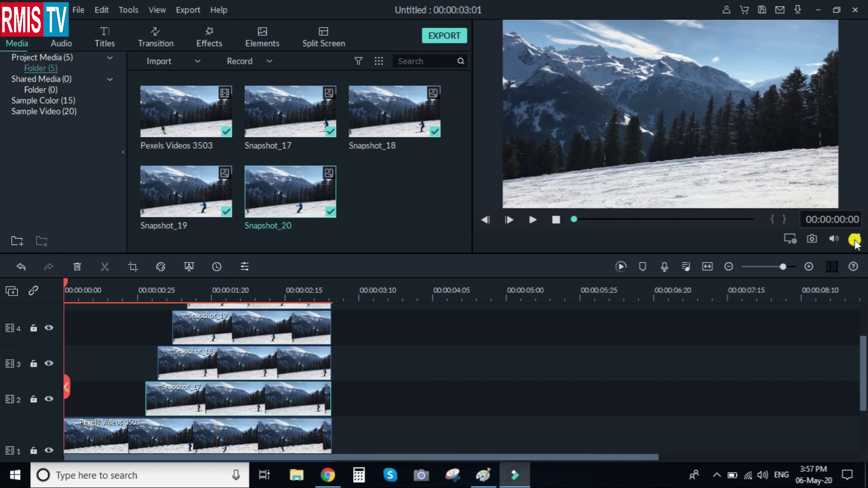
pyautogui.click(856, 239)
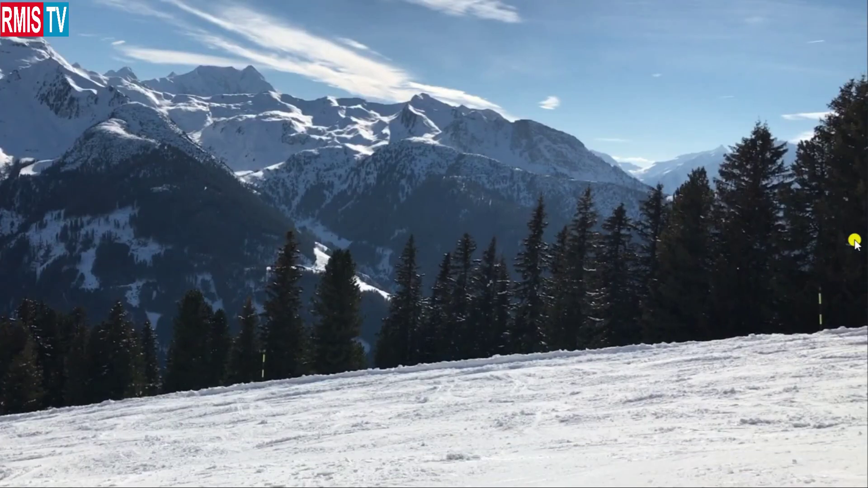